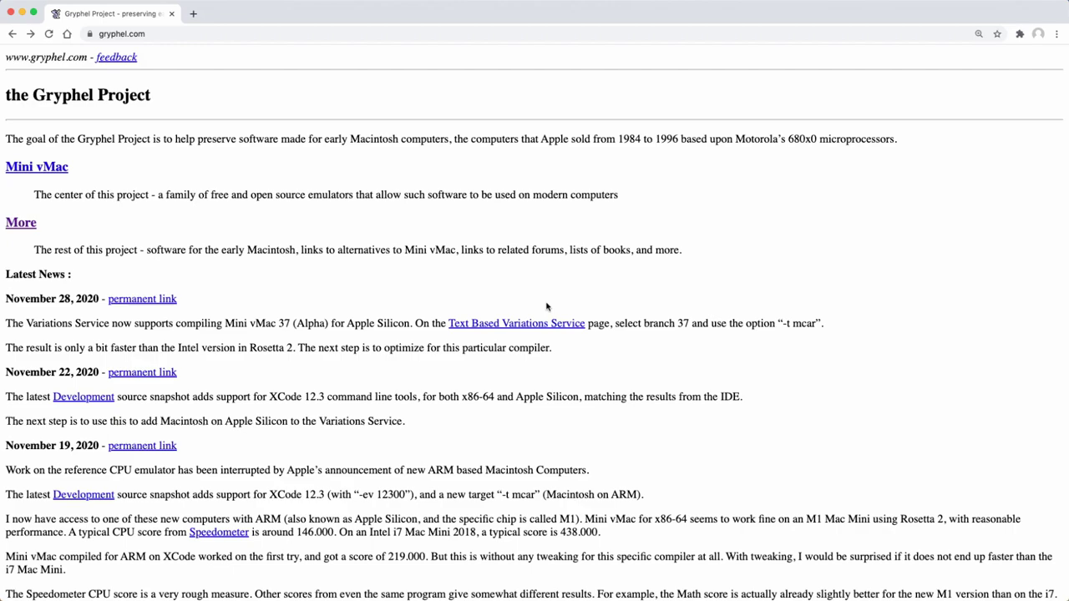
Step: Browse Gryphel's Macintosh Plus software to System Software 6 and download SSW_6.0.8-800k_Disk1of4.sea.bin
{"action": "left_click", "coordinate": [22, 225]}
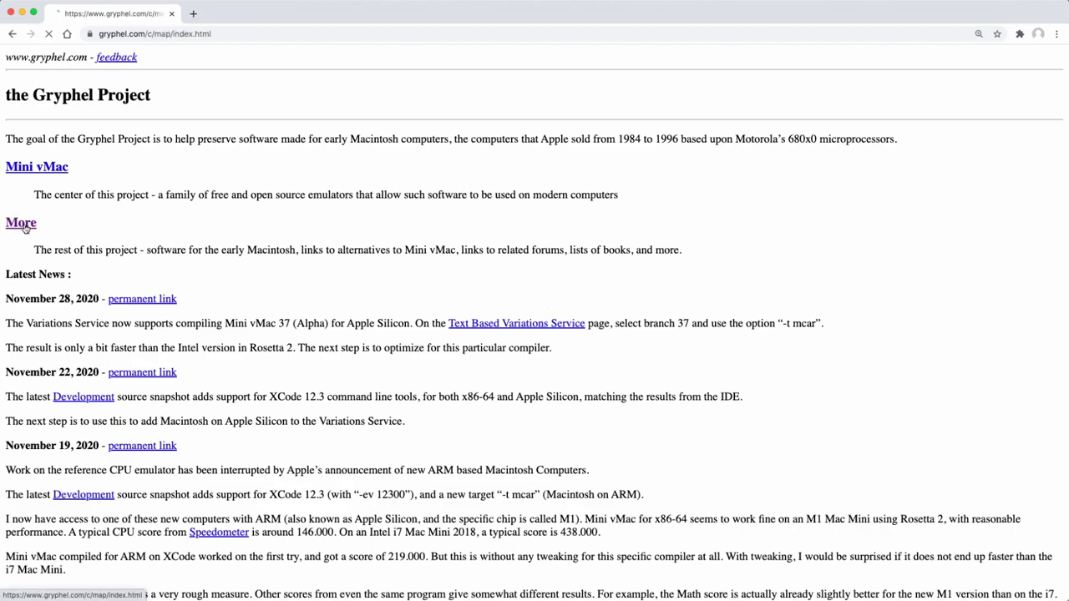
{"action": "left_click", "coordinate": [37, 219]}
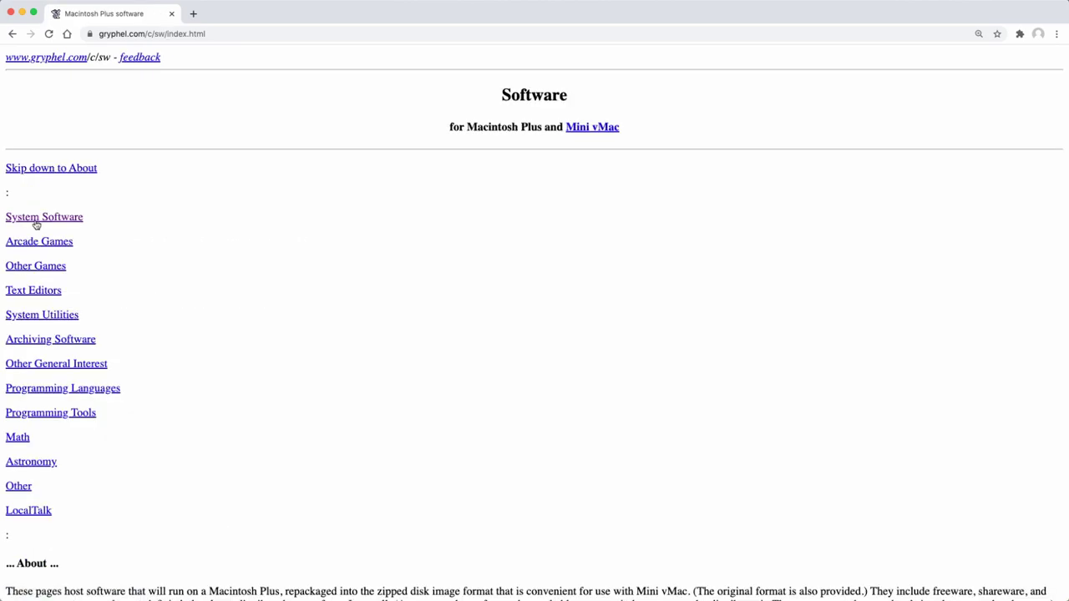
{"action": "left_click", "coordinate": [40, 222]}
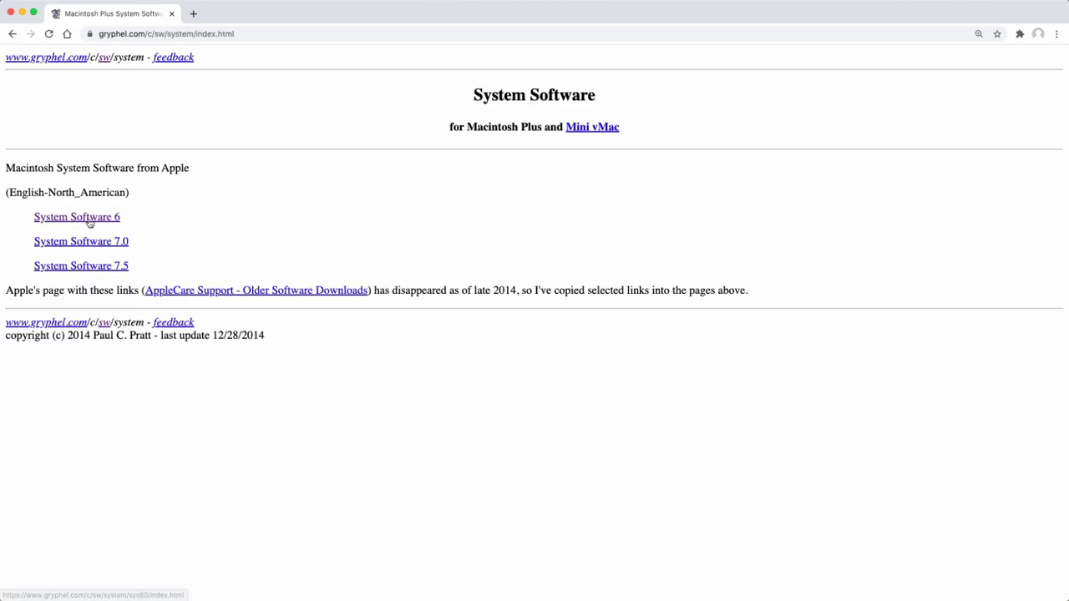
{"action": "left_click", "coordinate": [88, 223]}
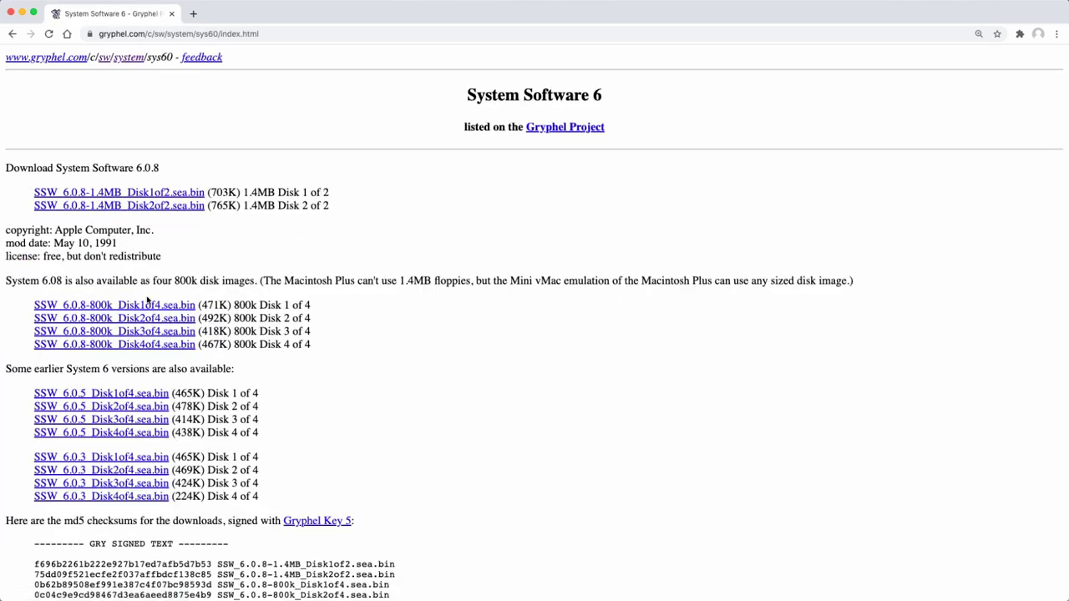
{"action": "left_click", "coordinate": [143, 308]}
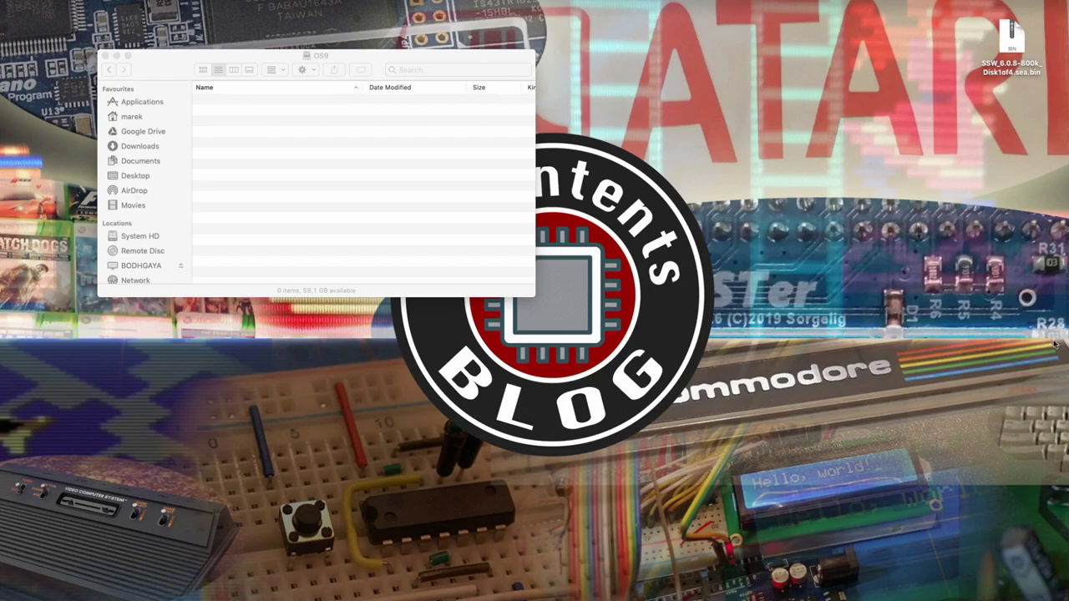
{"action": "left_click_drag", "start_coordinate": [1014, 33], "coordinate": [288, 133]}
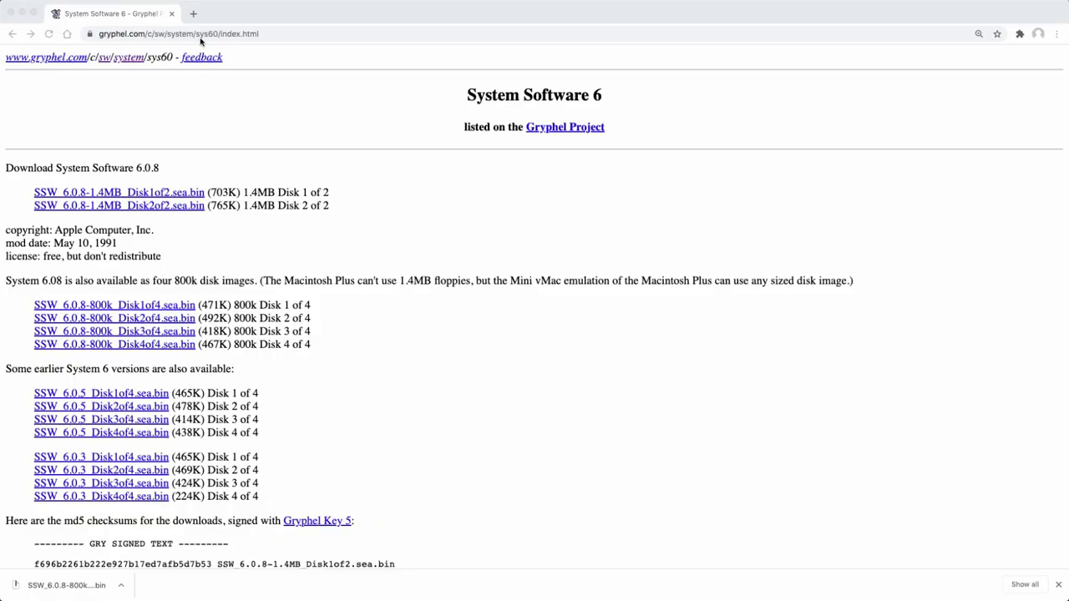
{"action": "left_click", "coordinate": [200, 35]}
{"action": "type", "text": "http://192.168.0.2/mac/"}
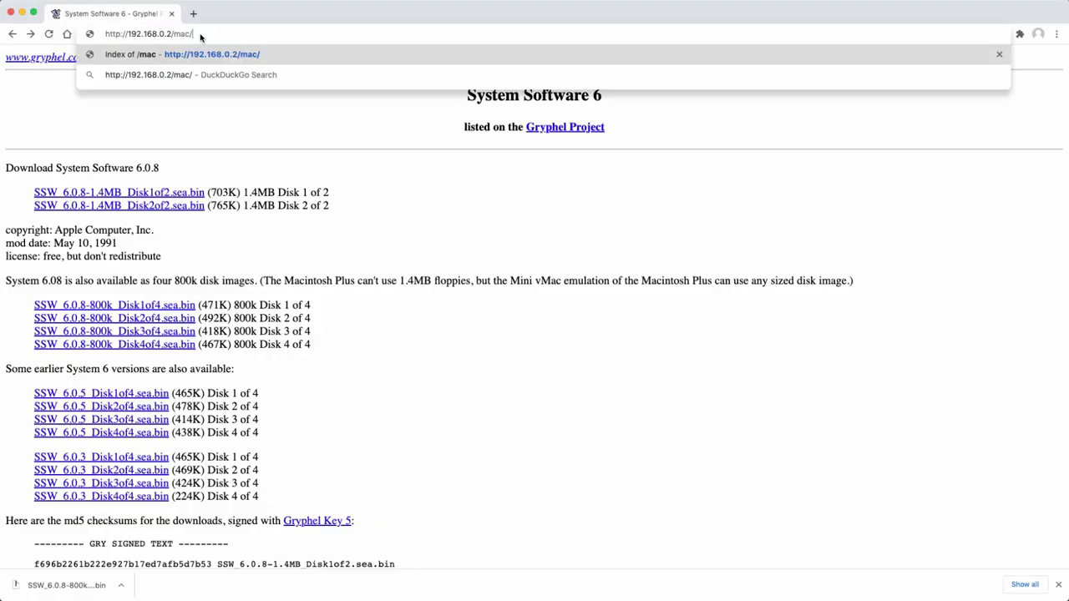
{"action": "key", "text": "Return"}
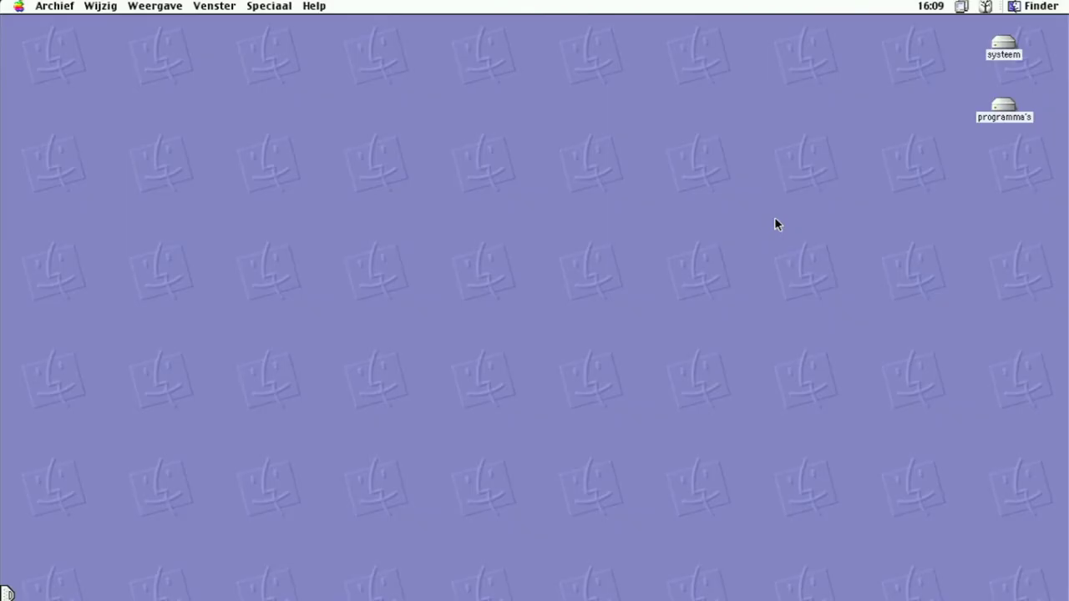
Step: Launch Netscape Communicator from the systeem disk and load the 192.168.0.2/mac index
{"action": "double_click", "coordinate": [1002, 51]}
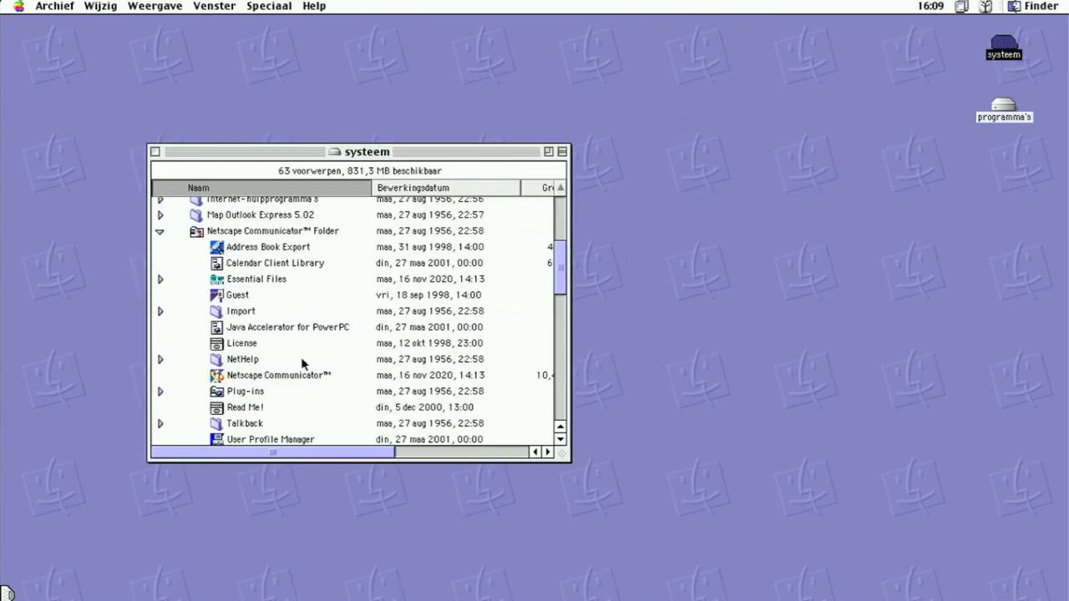
{"action": "double_click", "coordinate": [278, 375]}
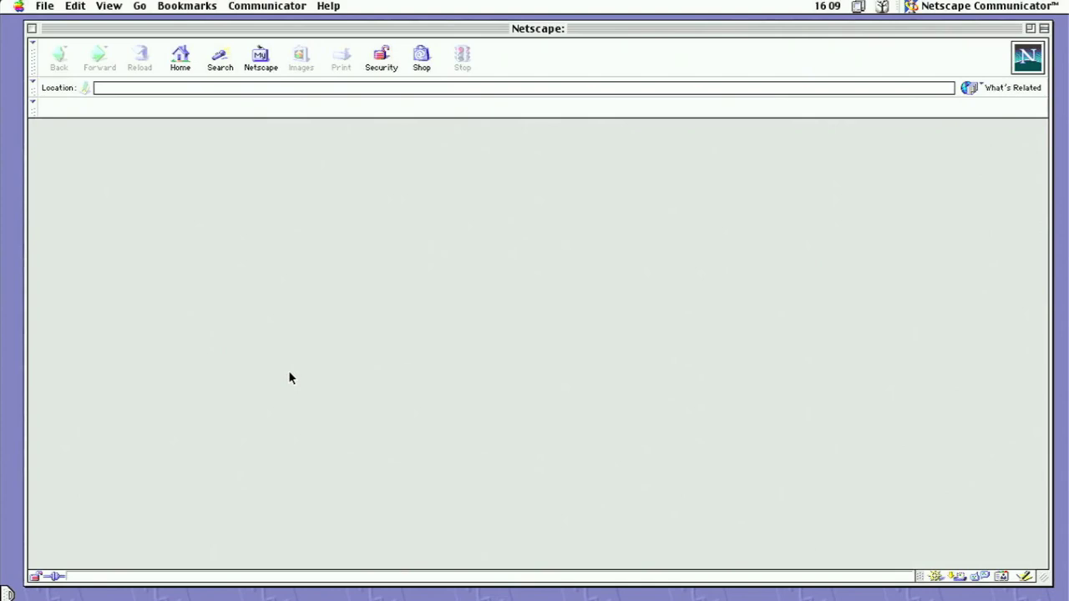
{"action": "type", "text": "192.168.0.2/mac"}
{"action": "key", "text": "Return"}
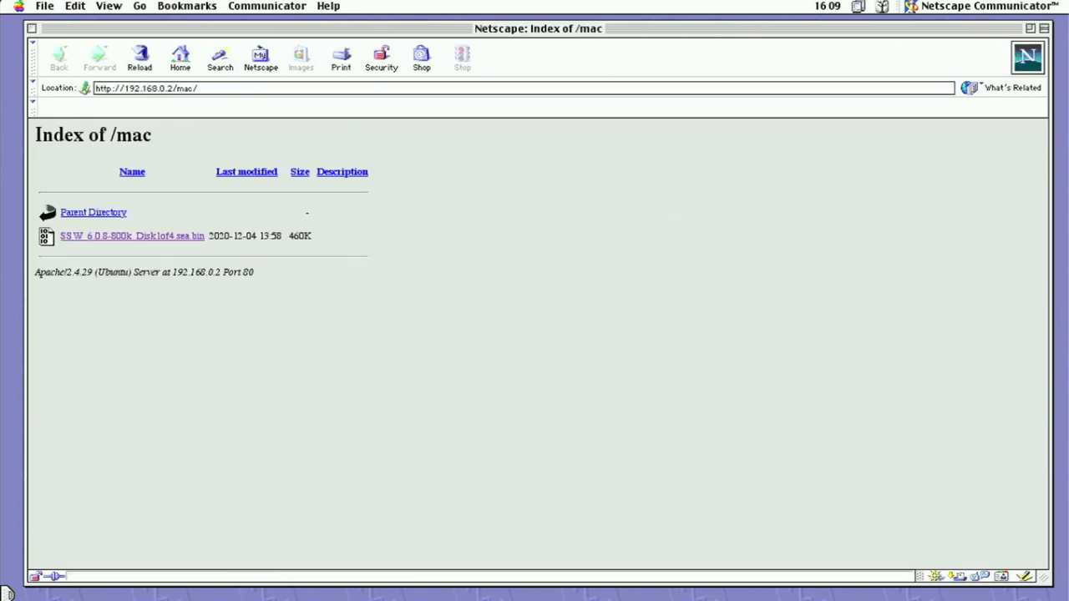
Step: Save SSW_6.0.8-800k_Disk1of4.sea.bin to the desktop and close the Netscape window
{"action": "left_click", "coordinate": [172, 237]}
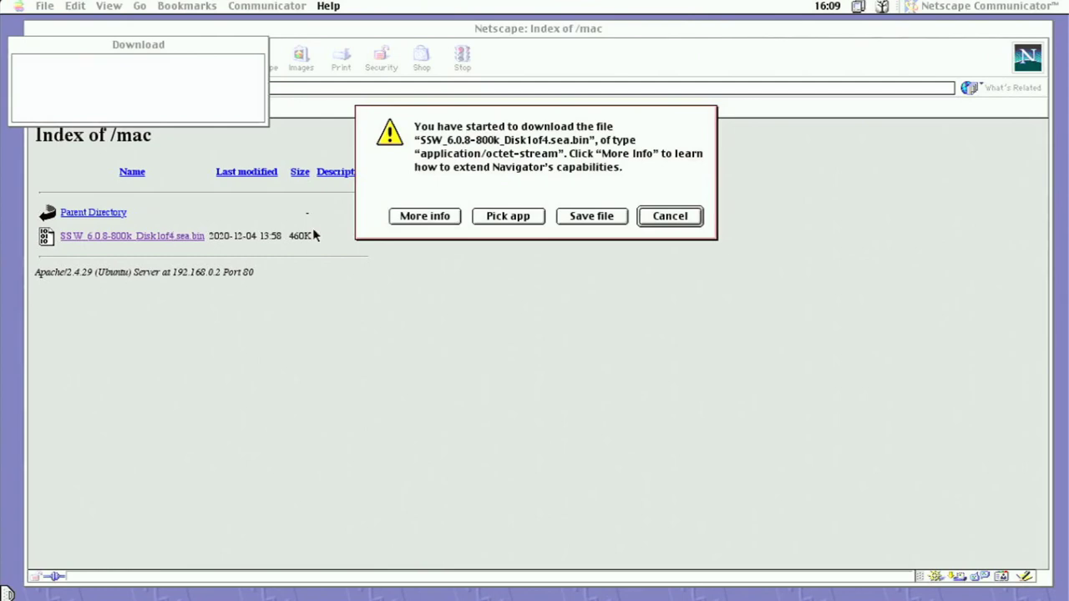
{"action": "left_click", "coordinate": [576, 216]}
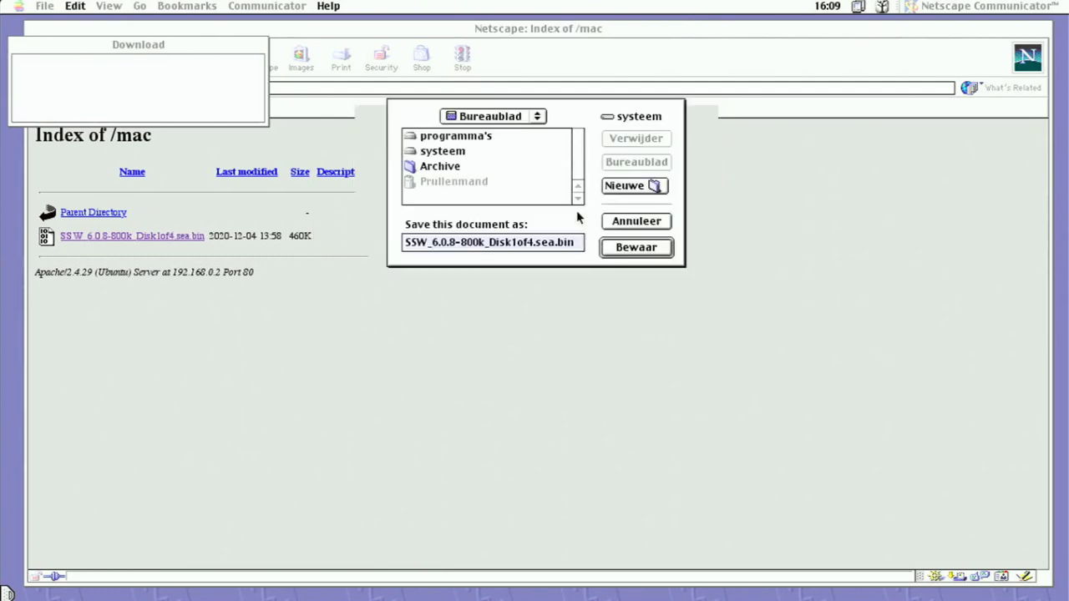
{"action": "left_click", "coordinate": [640, 253]}
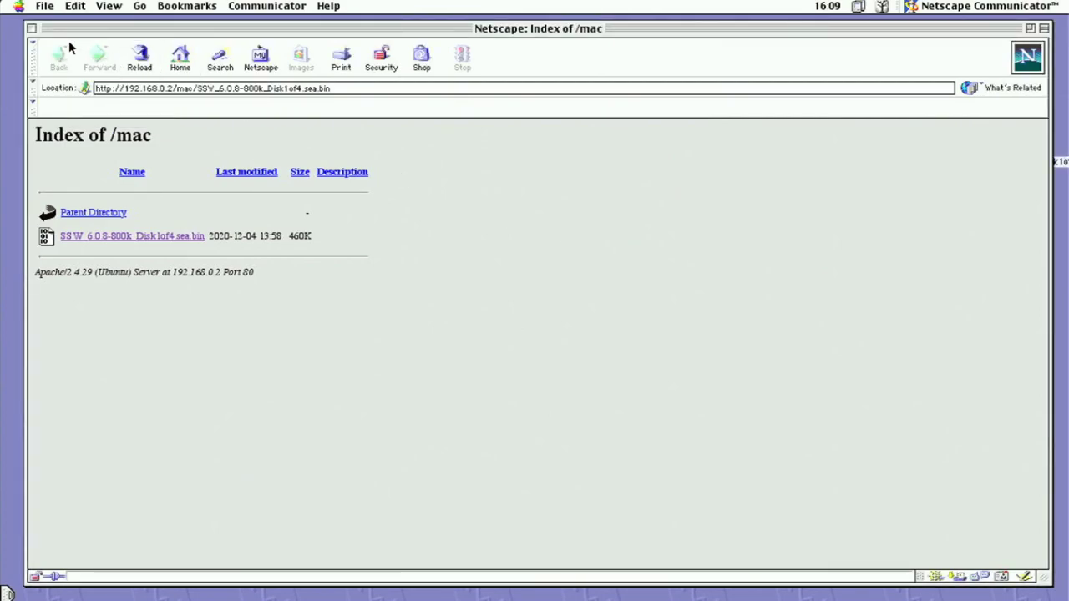
{"action": "left_click", "coordinate": [31, 29]}
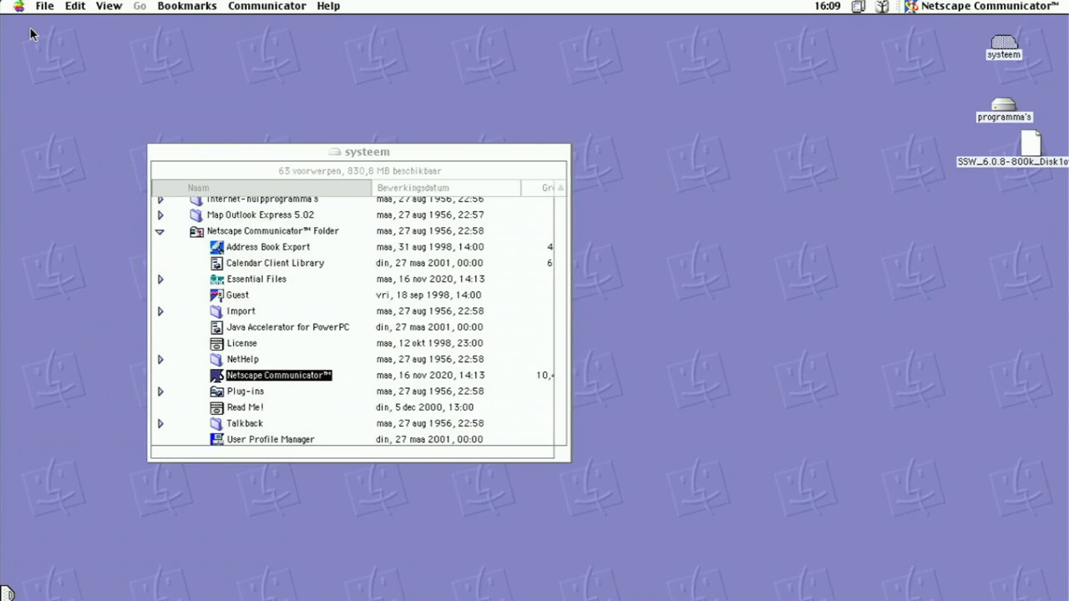
Step: Reposition the downloaded .sea.bin file on the desktop and the systeem window
{"action": "left_click", "coordinate": [995, 166]}
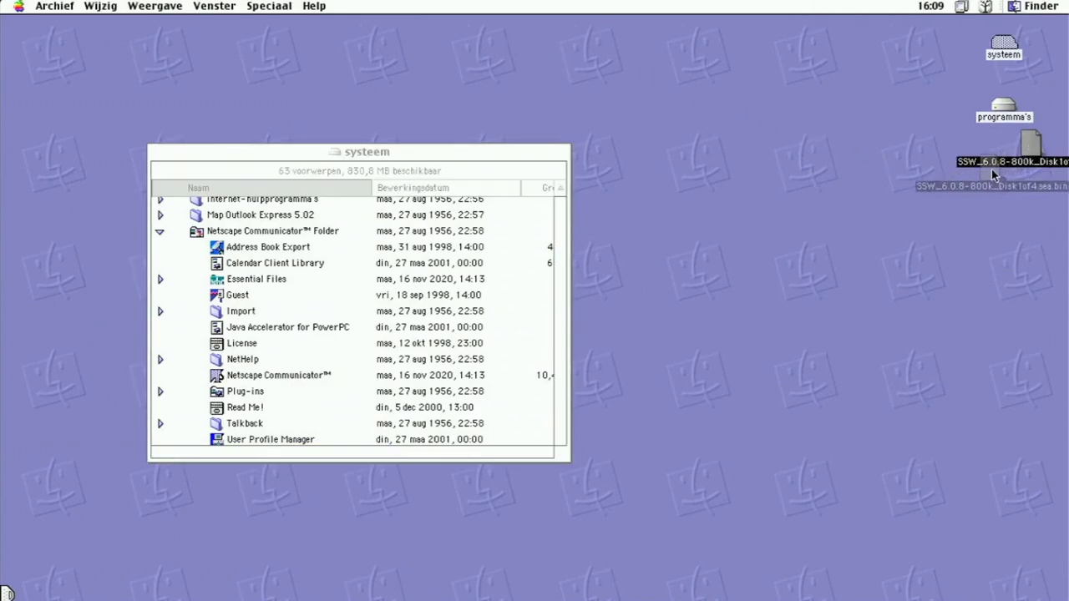
{"action": "left_click_drag", "start_coordinate": [995, 173], "coordinate": [965, 191]}
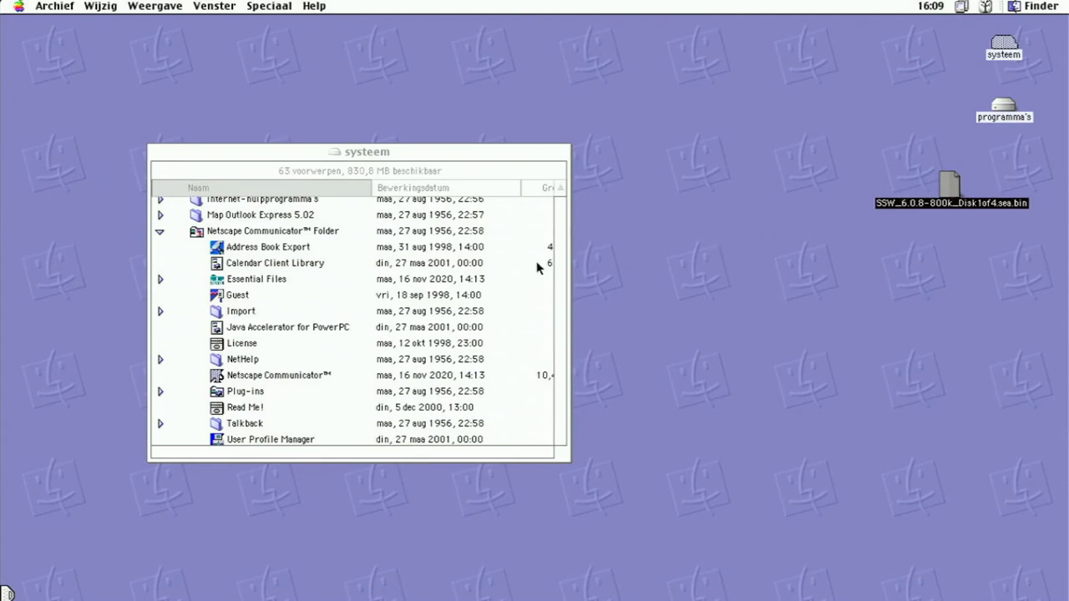
{"action": "left_click", "coordinate": [564, 248]}
{"action": "left_click_drag", "start_coordinate": [561, 255], "coordinate": [561, 297]}
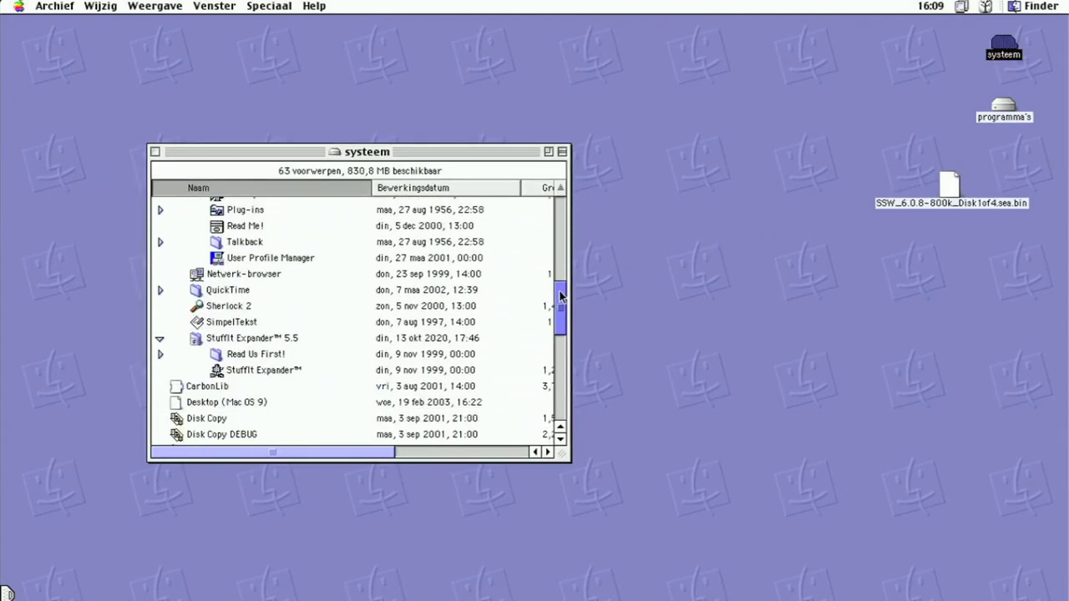
Step: Expand SSW_6.0.8-800k_Disk1of4.sea.bin with StuffIt Expander into SSW 6.0.8-800k Disk1of4.sea
{"action": "double_click", "coordinate": [264, 371]}
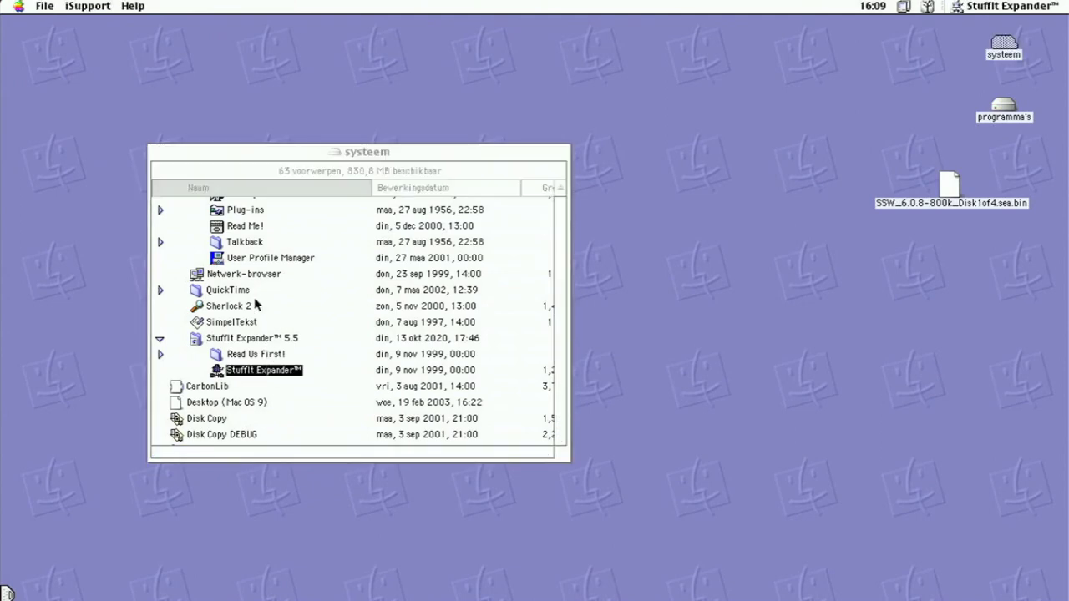
{"action": "left_click", "coordinate": [43, 6]}
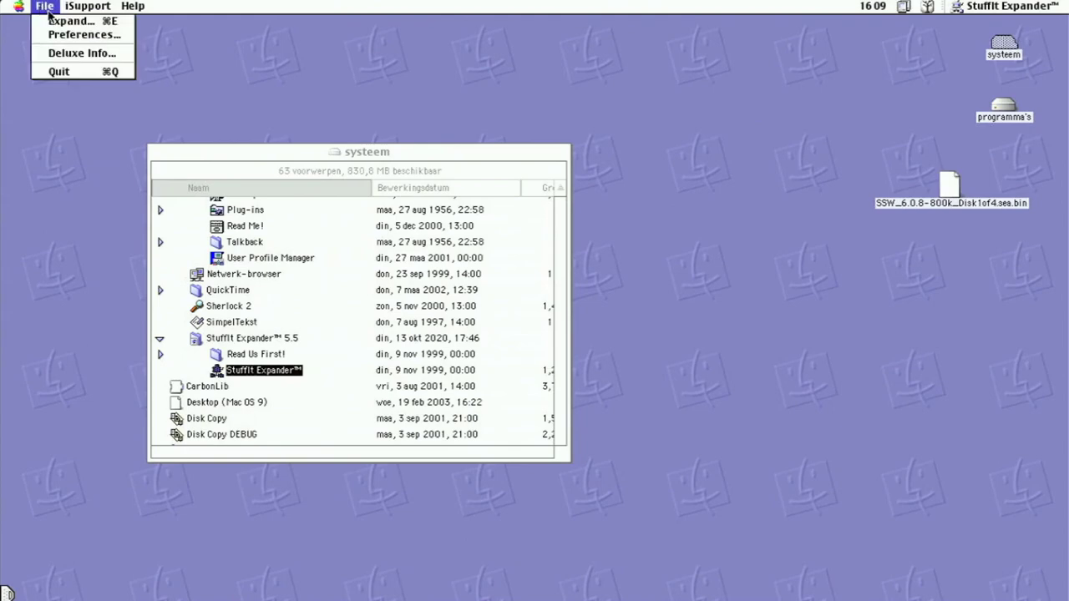
{"action": "left_click", "coordinate": [58, 21]}
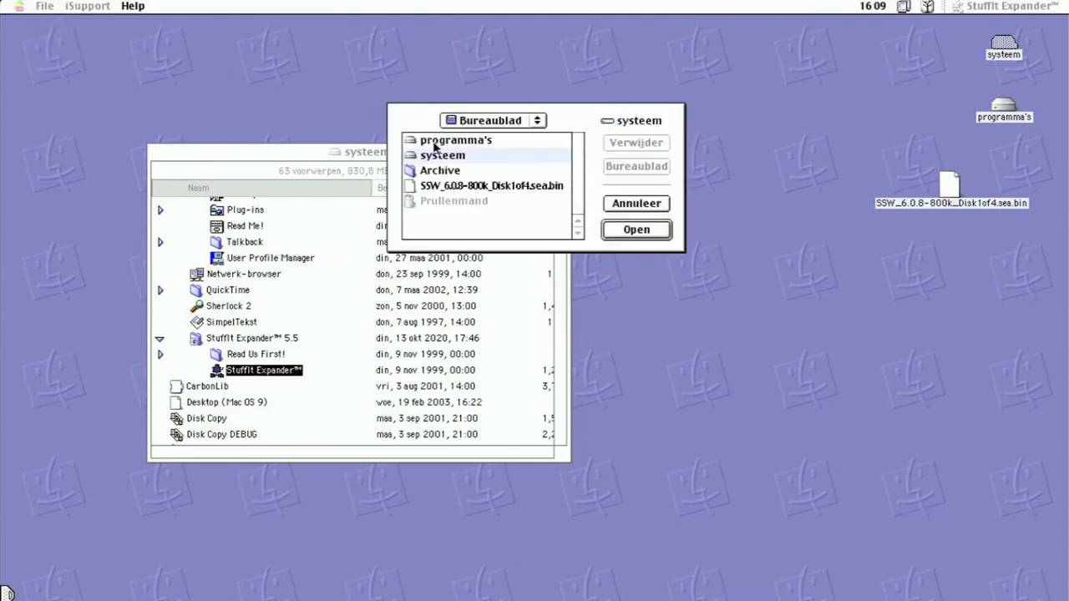
{"action": "left_click", "coordinate": [492, 187]}
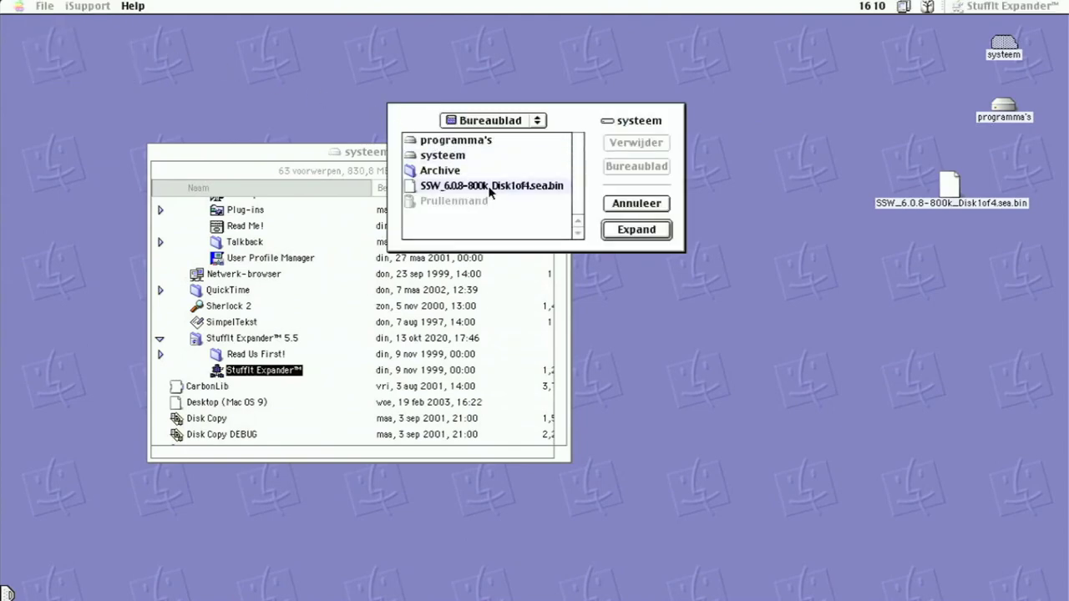
{"action": "left_click", "coordinate": [623, 225]}
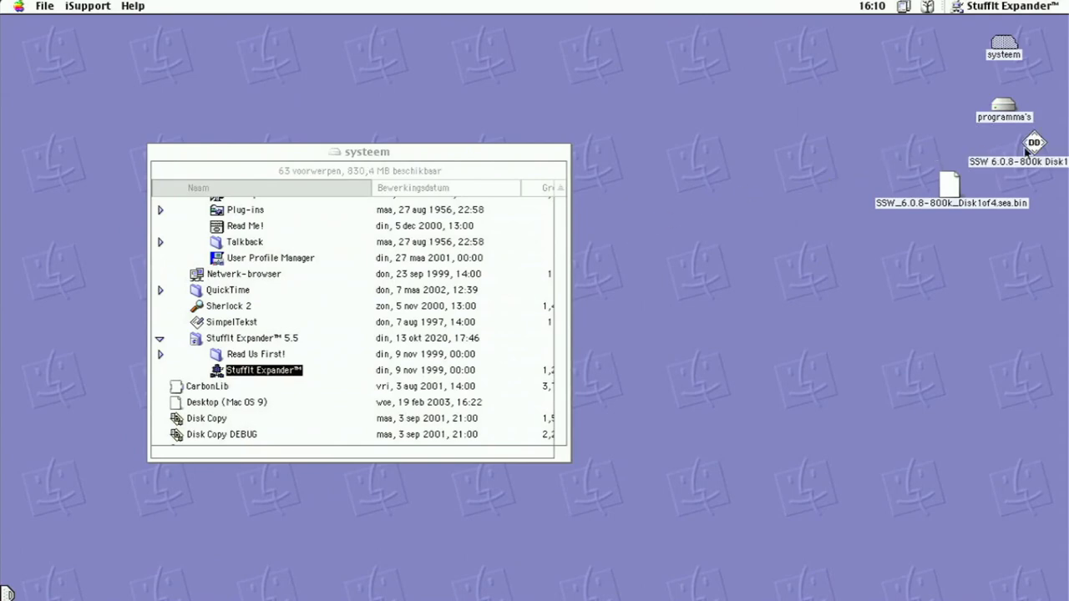
{"action": "left_click_drag", "start_coordinate": [1034, 148], "coordinate": [892, 272]}
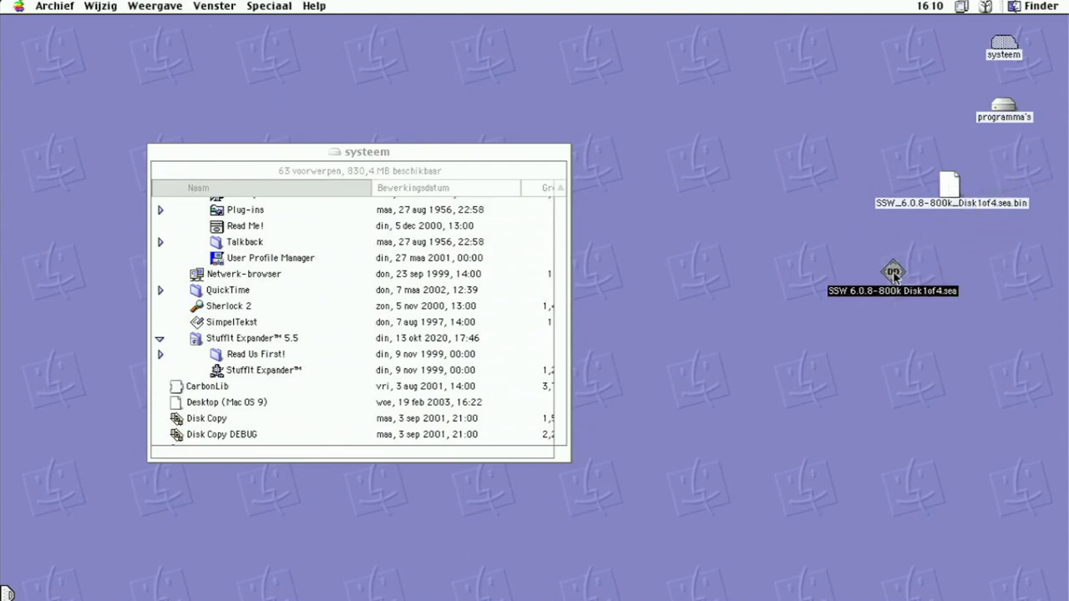
Step: Extract SSW 6.0.8-800k Disk1of4.sea to the desktop, then scroll the systeem window to ShrinkWrap 3.5.1
{"action": "double_click", "coordinate": [894, 276]}
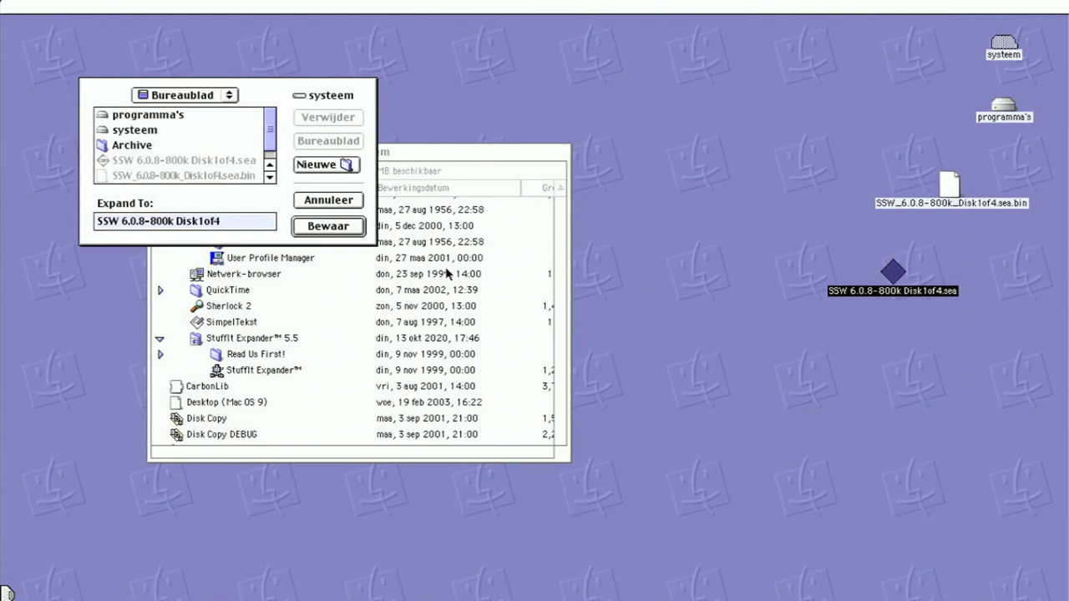
{"action": "left_click", "coordinate": [329, 226]}
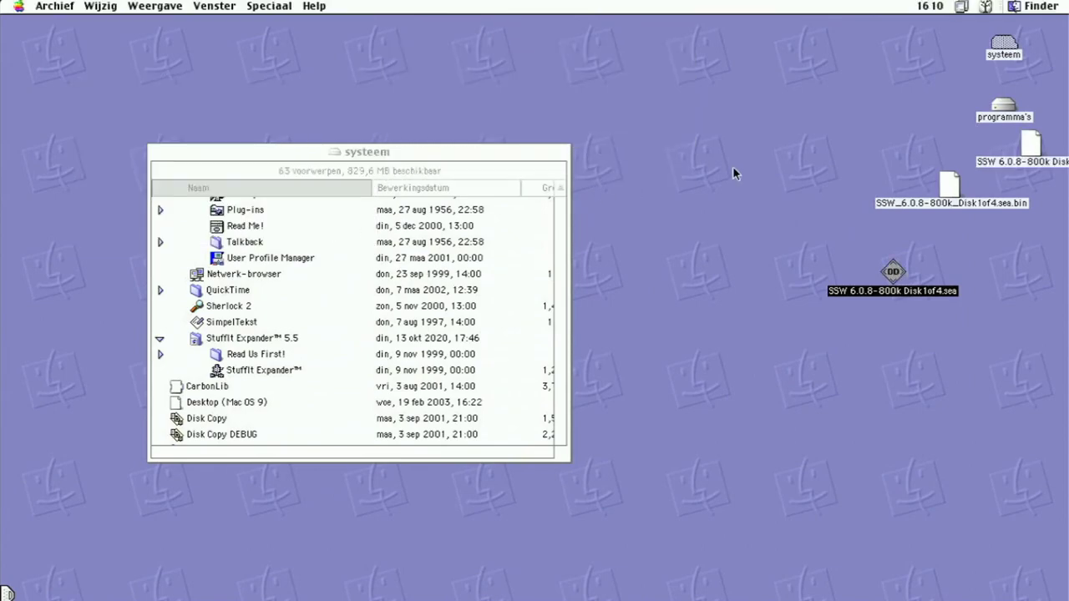
{"action": "left_click", "coordinate": [1032, 150]}
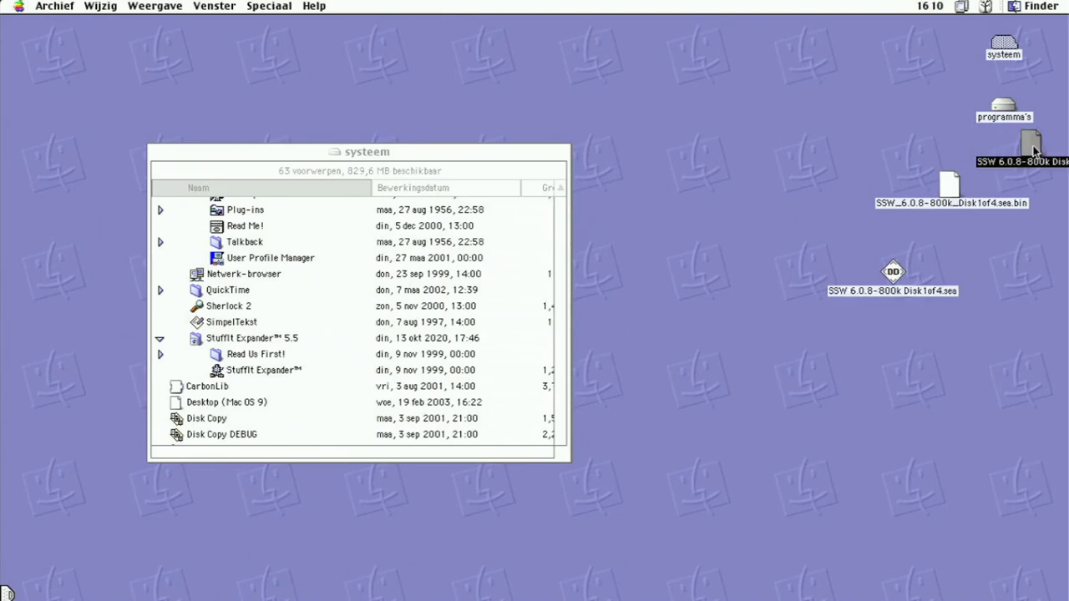
{"action": "left_click_drag", "start_coordinate": [1034, 150], "coordinate": [885, 346]}
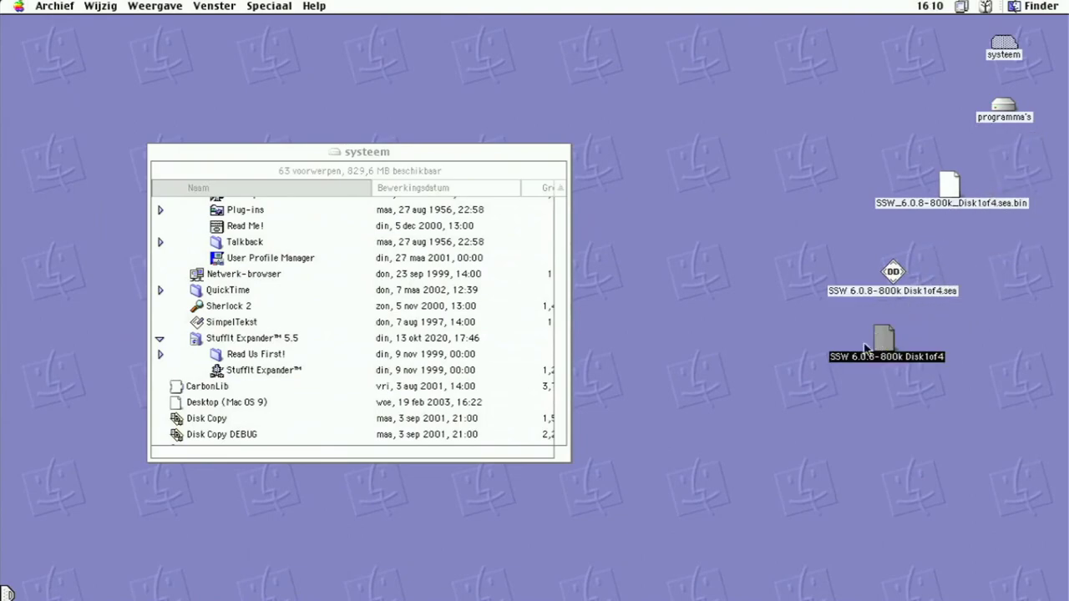
{"action": "left_click", "coordinate": [562, 346]}
{"action": "left_click_drag", "start_coordinate": [561, 329], "coordinate": [553, 398]}
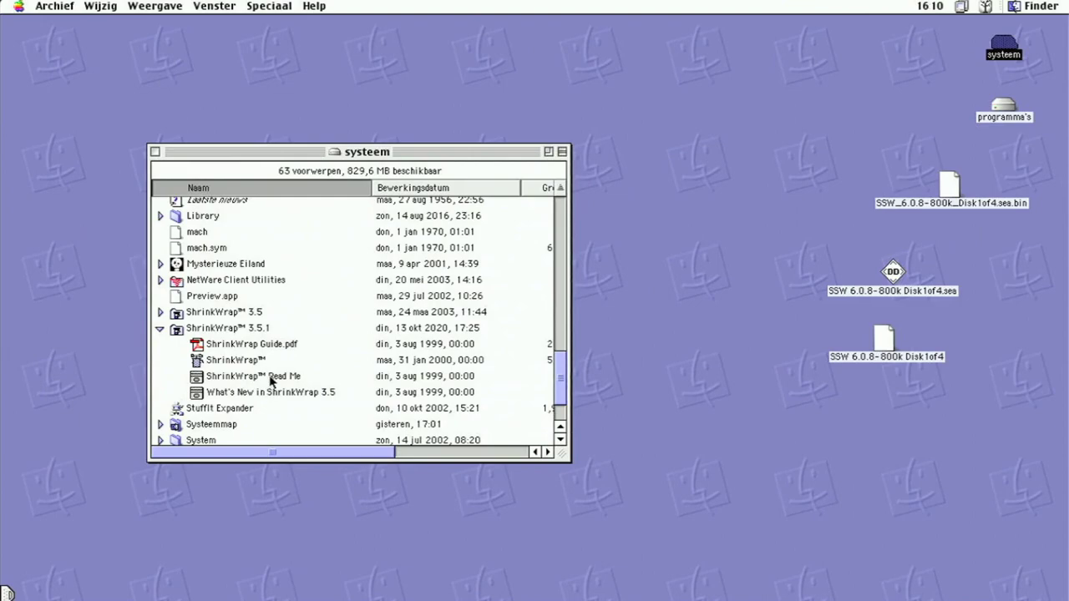
Step: In ShrinkWrap, choose Write Image back to Disk and select the SSW 6.0.8-800k Disk1of4 image
{"action": "double_click", "coordinate": [242, 360]}
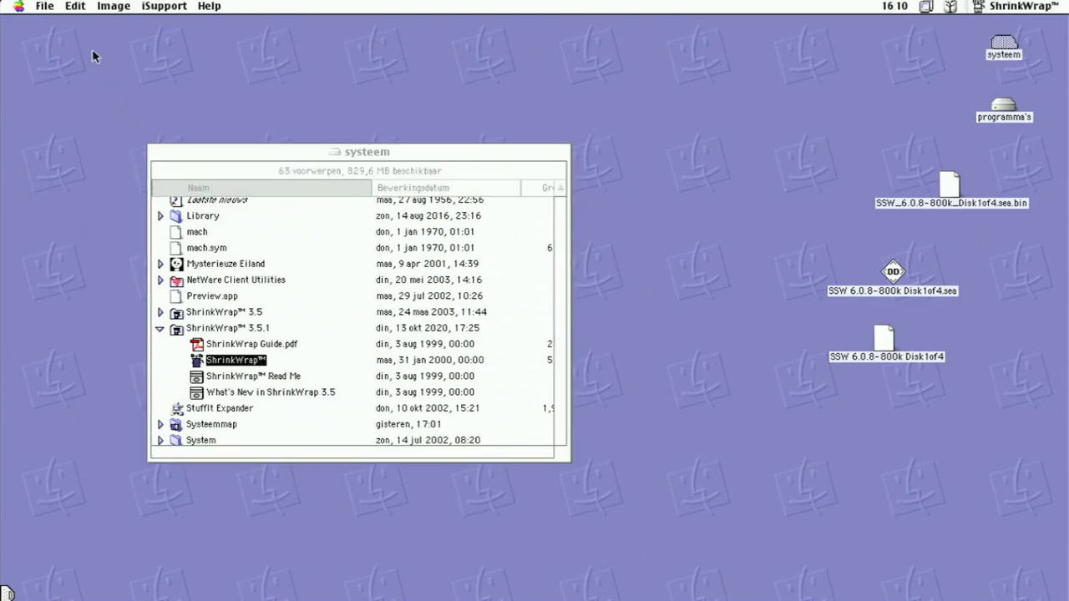
{"action": "left_click", "coordinate": [44, 5]}
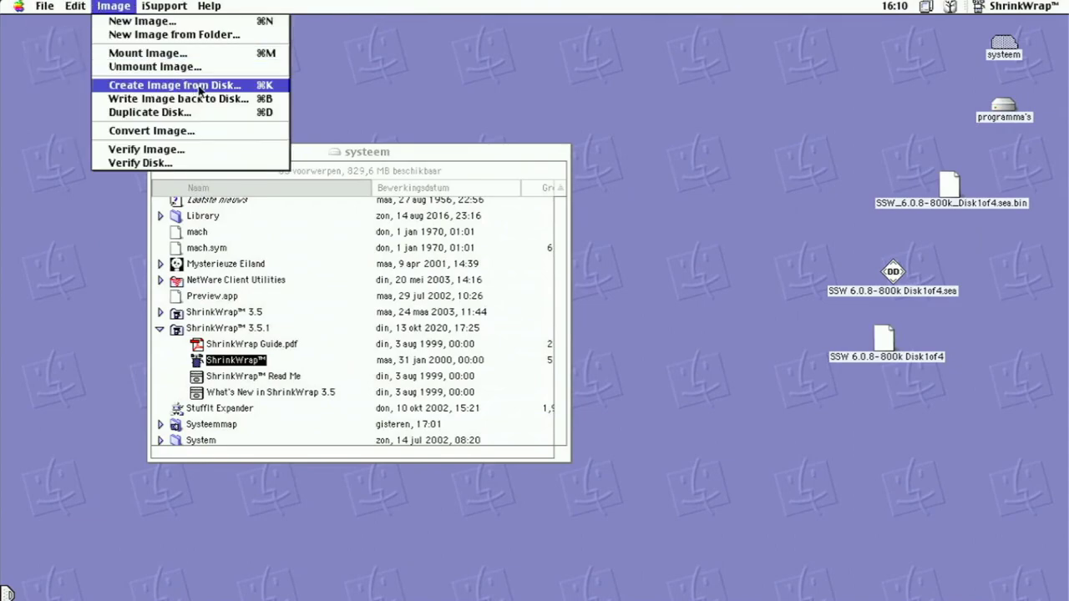
{"action": "left_click", "coordinate": [240, 101]}
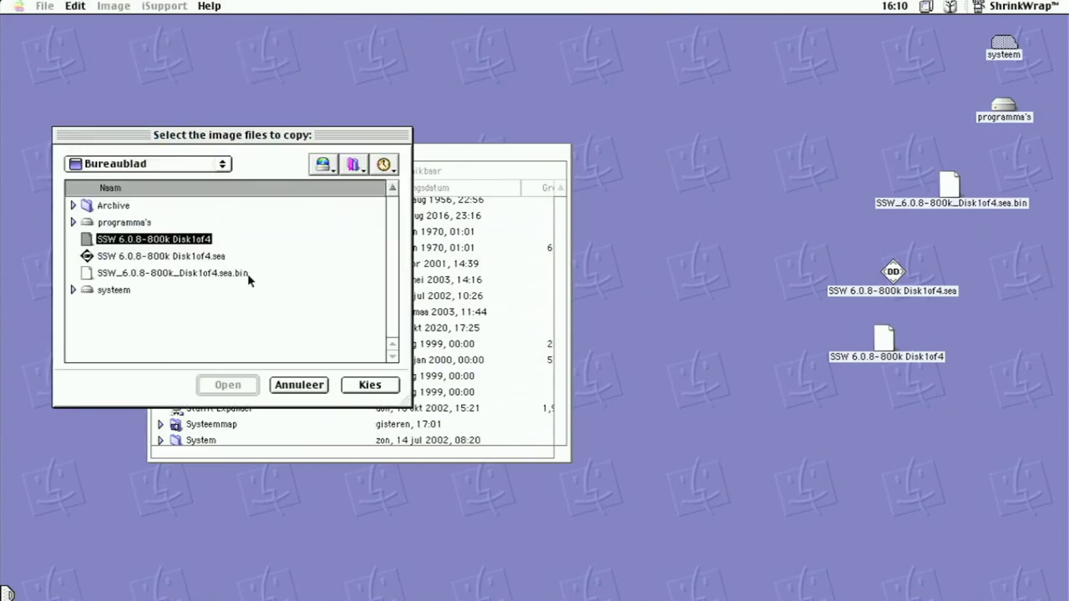
{"action": "left_click", "coordinate": [378, 388]}
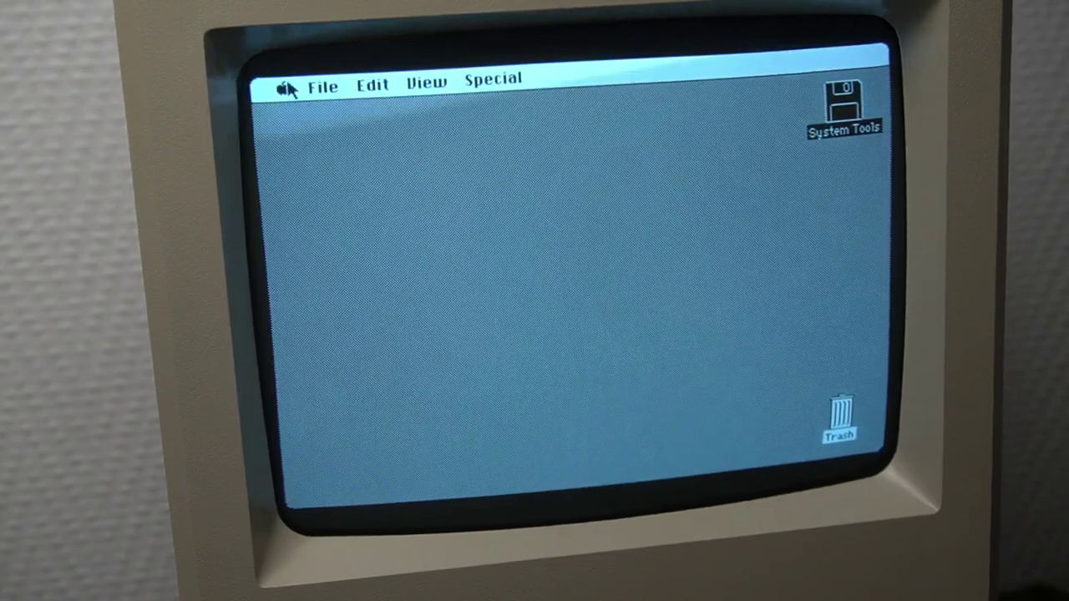
{"action": "left_click", "coordinate": [450, 70]}
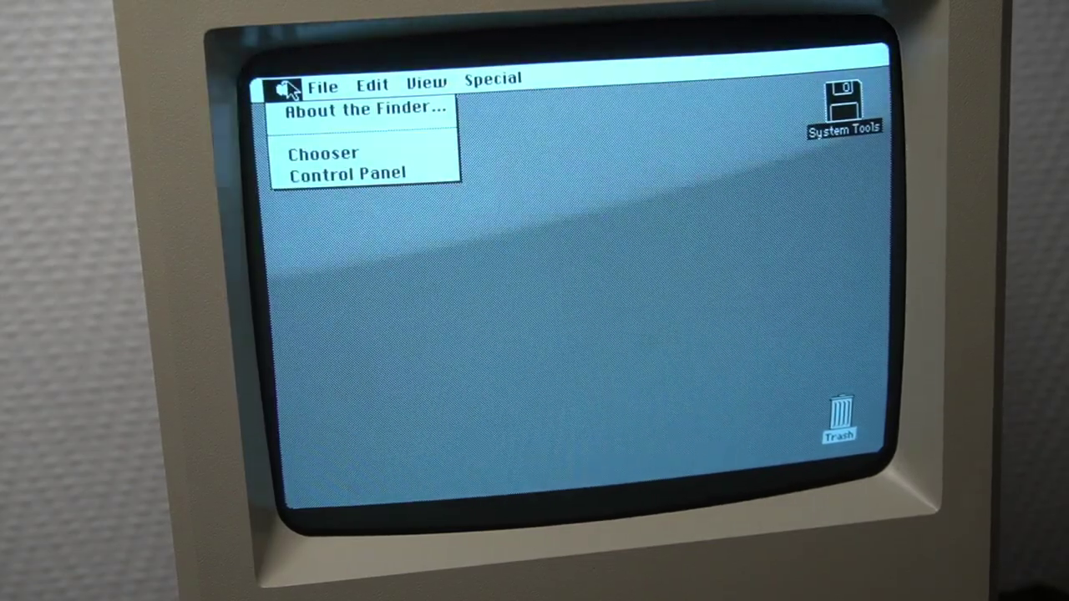
{"action": "left_click_drag", "start_coordinate": [286, 88], "coordinate": [296, 114]}
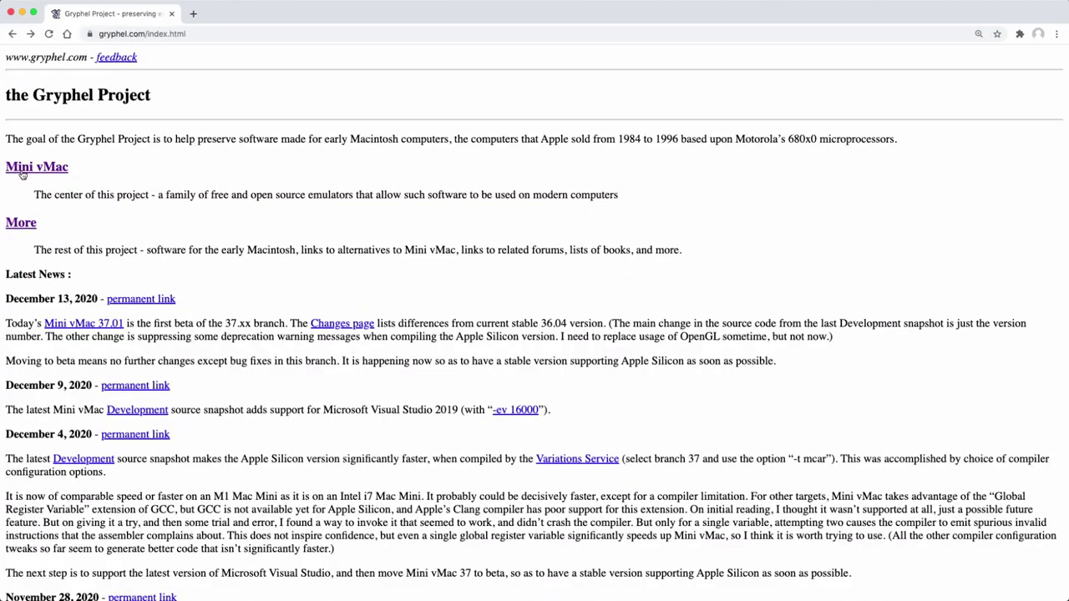
Step: Go to Mini vMac's standard variations page and download minivmac-36.04-mc64.bin.tgz
{"action": "left_click", "coordinate": [22, 170]}
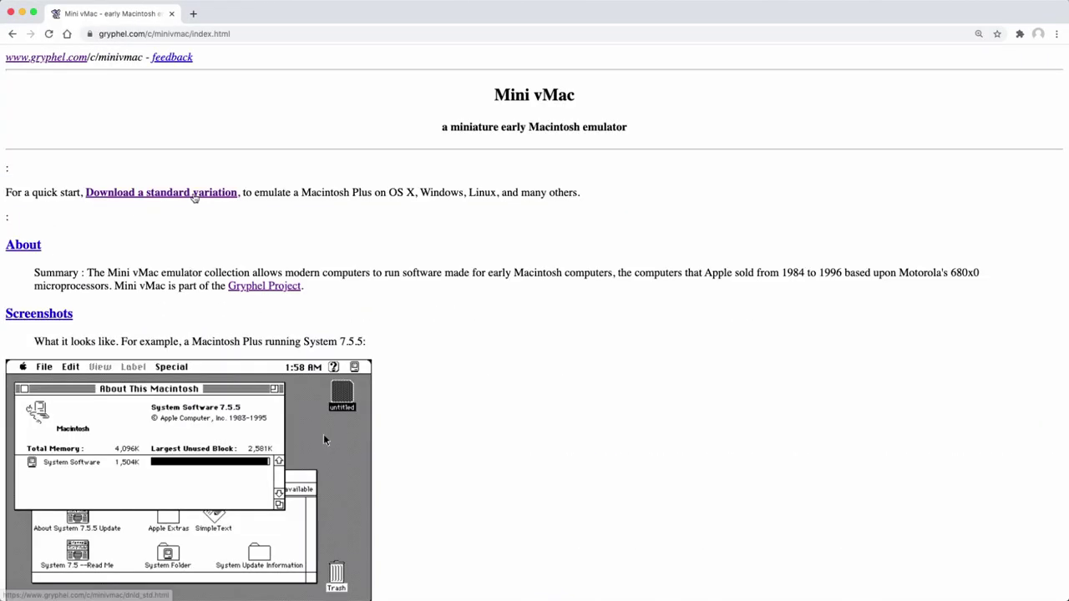
{"action": "left_click", "coordinate": [194, 196]}
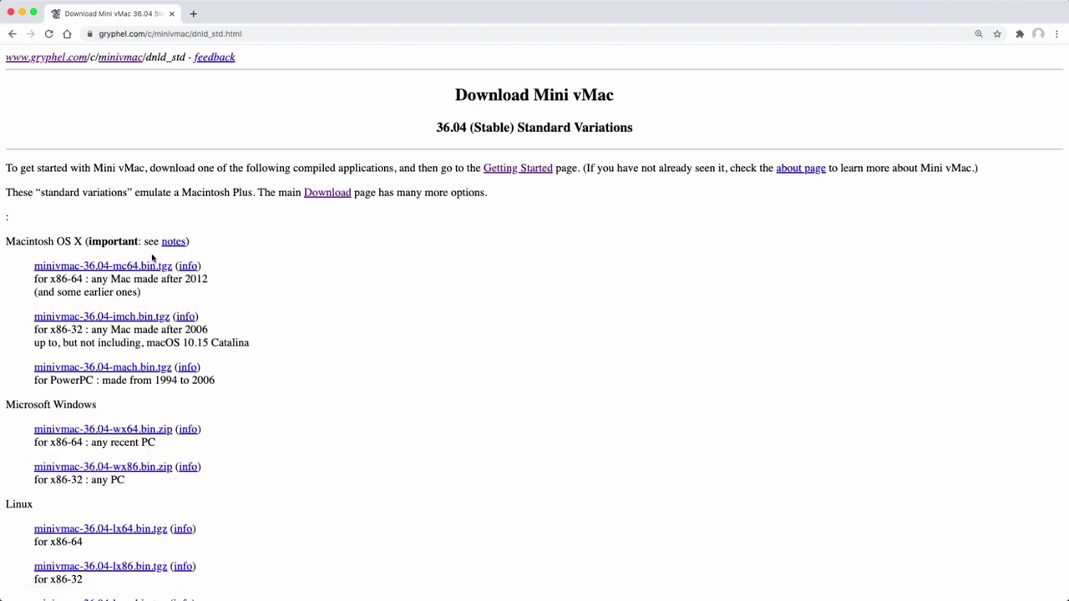
{"action": "left_click", "coordinate": [97, 267]}
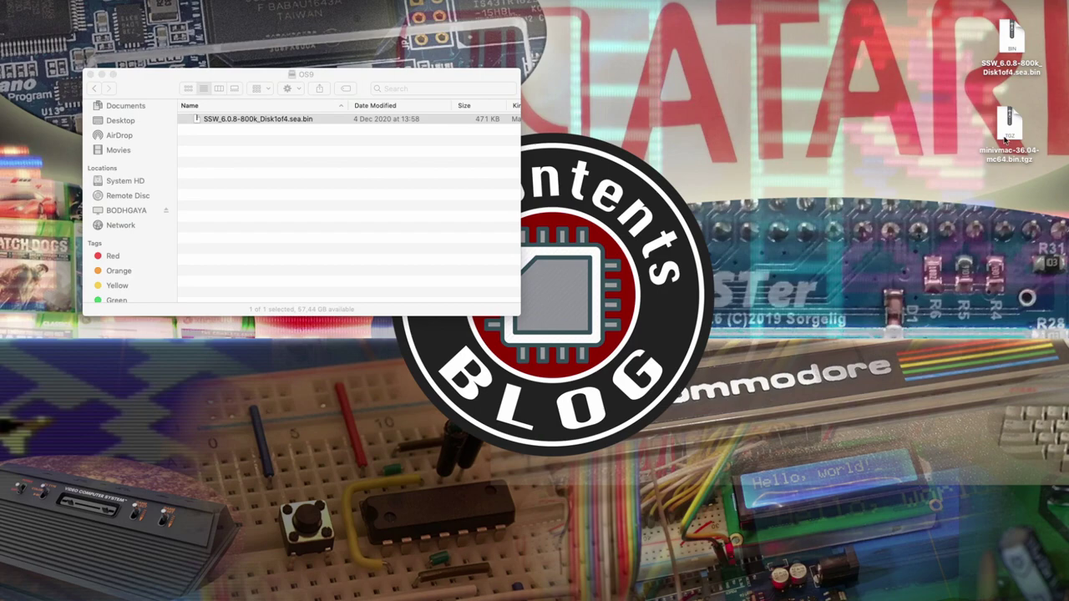
Step: Unpack minivmac-36.04-mc64.bin.tgz, place the Mini vMac app below it, and launch it past Gatekeeper
{"action": "left_click", "coordinate": [1006, 140]}
{"action": "double_click", "coordinate": [1005, 139]}
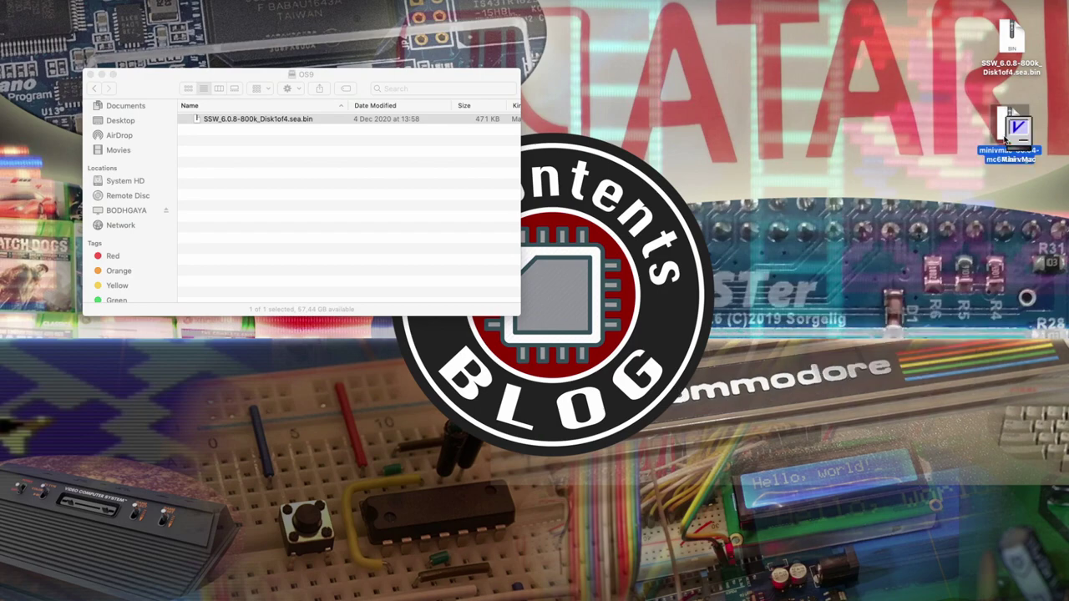
{"action": "left_click_drag", "start_coordinate": [1024, 131], "coordinate": [1020, 204]}
{"action": "double_click", "coordinate": [1012, 208]}
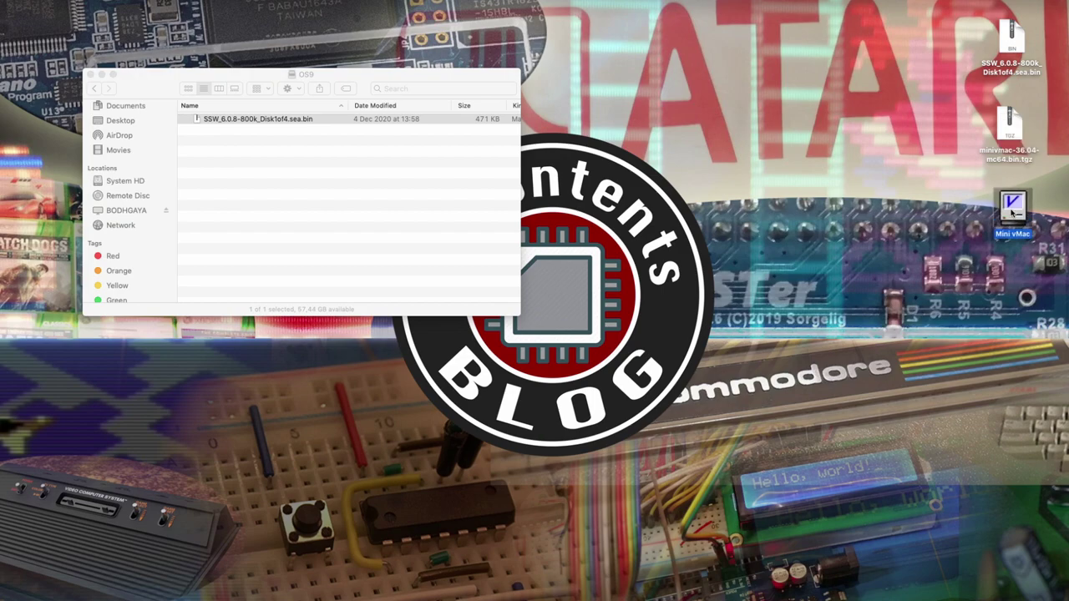
{"action": "left_click", "coordinate": [649, 206]}
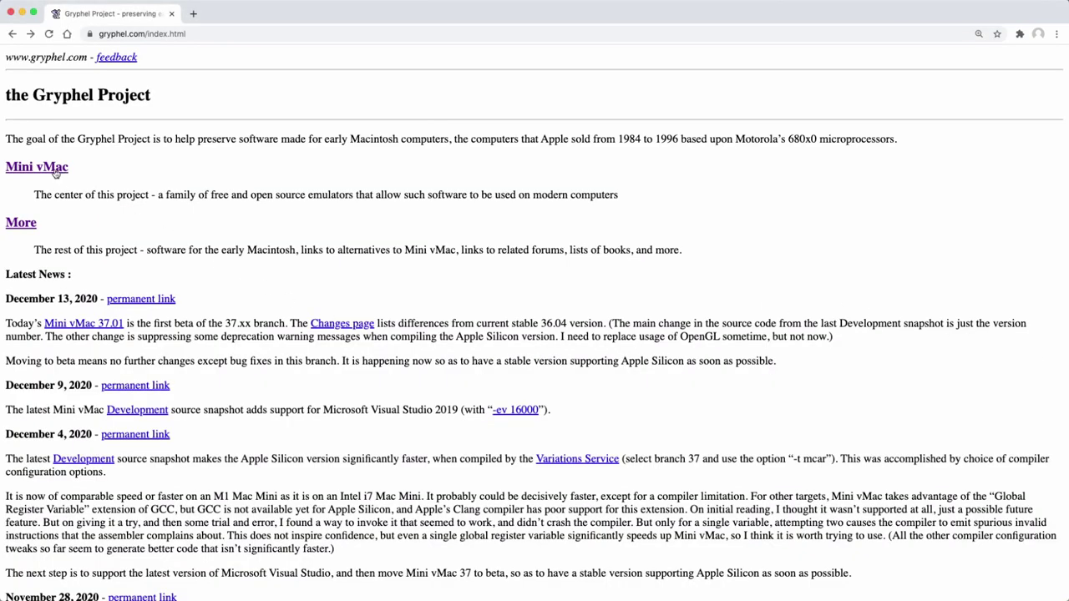
Step: Reach the CopyRoms page via Mini vMac's getting started guide and download copyroms-1.1.0.zip and copyroms-1.1.0-sit.zip
{"action": "left_click", "coordinate": [37, 167]}
{"action": "scroll", "coordinate": [55, 173], "scroll_direction": "down", "scroll_amount": 3}
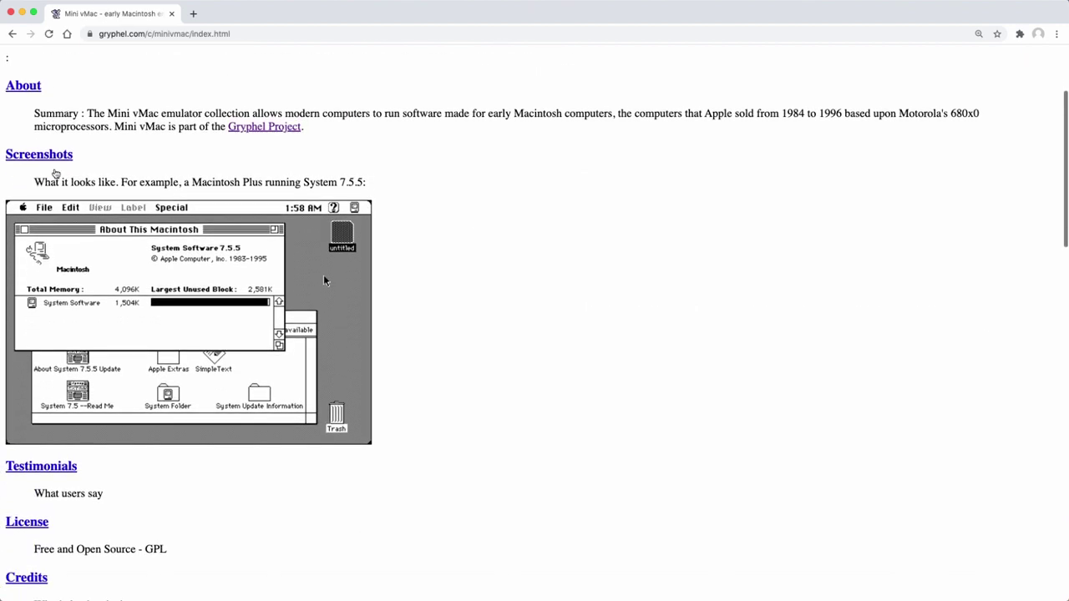
{"action": "scroll", "coordinate": [55, 173], "scroll_direction": "down", "scroll_amount": 3}
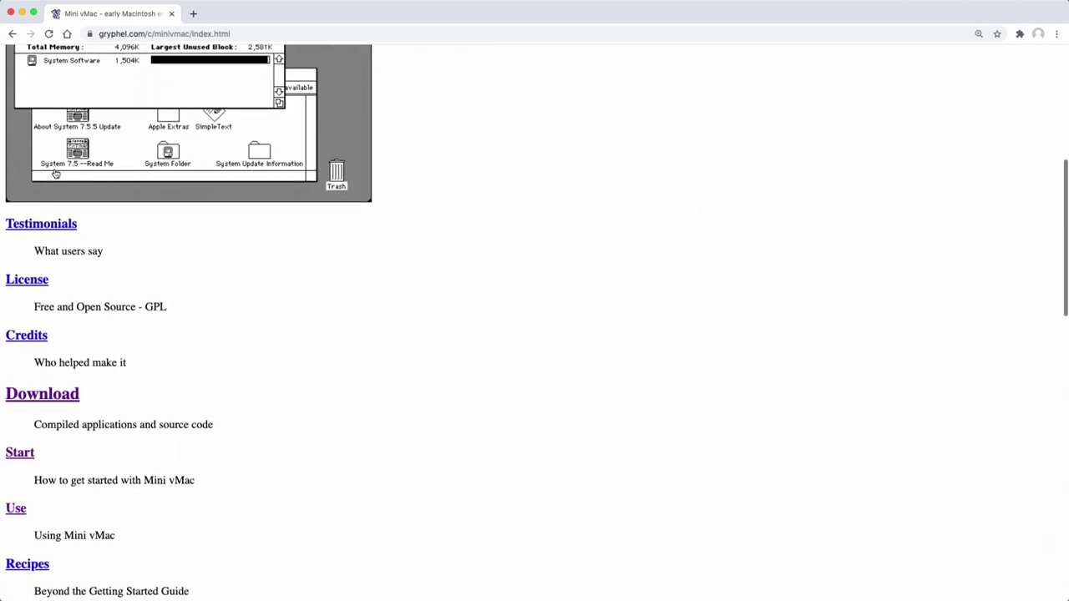
{"action": "left_click", "coordinate": [17, 454]}
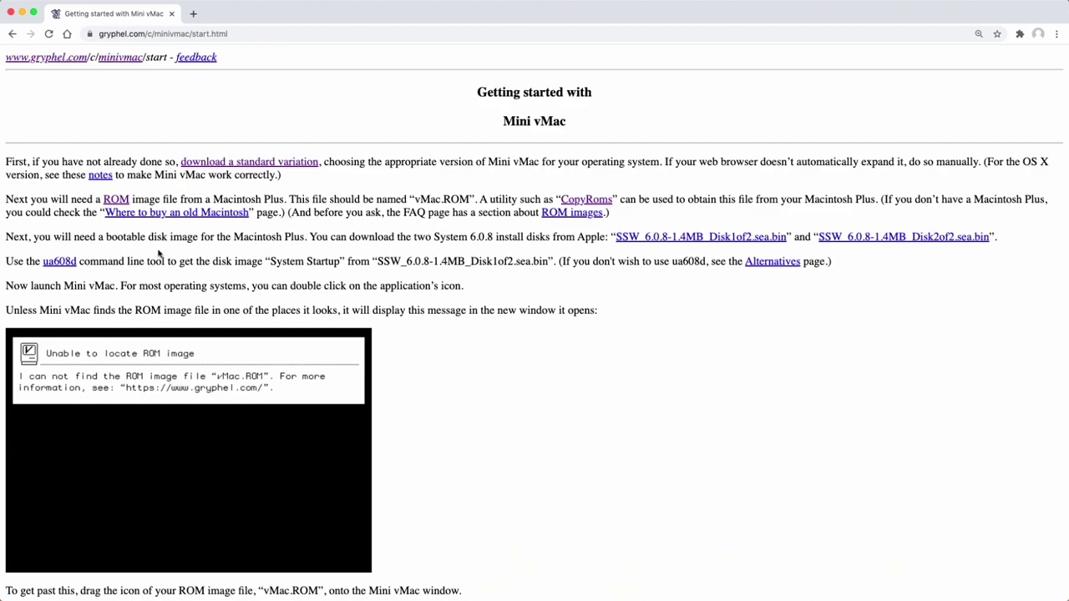
{"action": "left_click", "coordinate": [576, 201]}
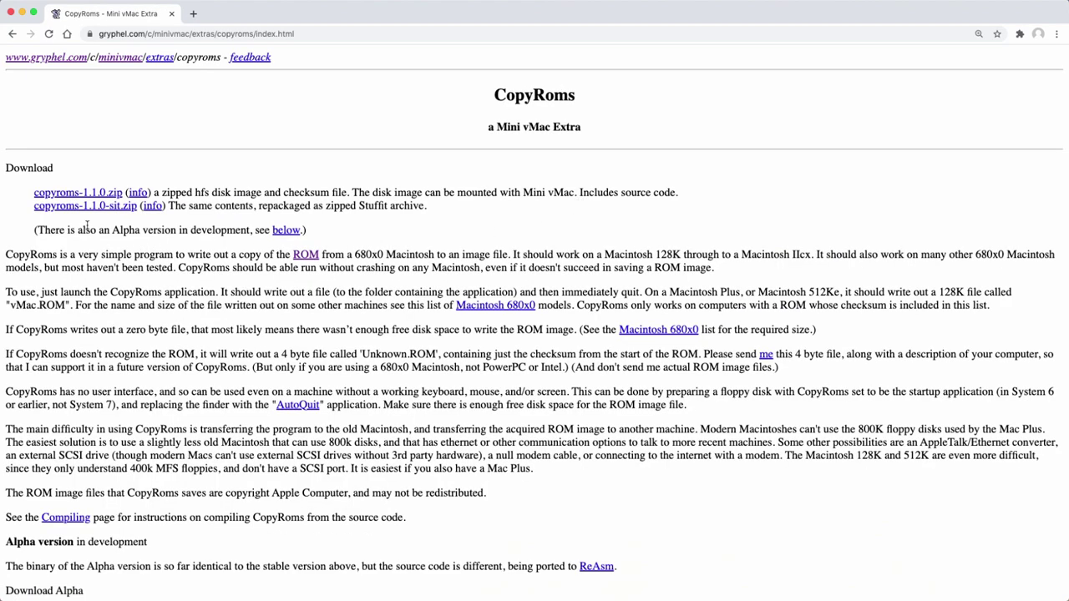
{"action": "left_click", "coordinate": [89, 197]}
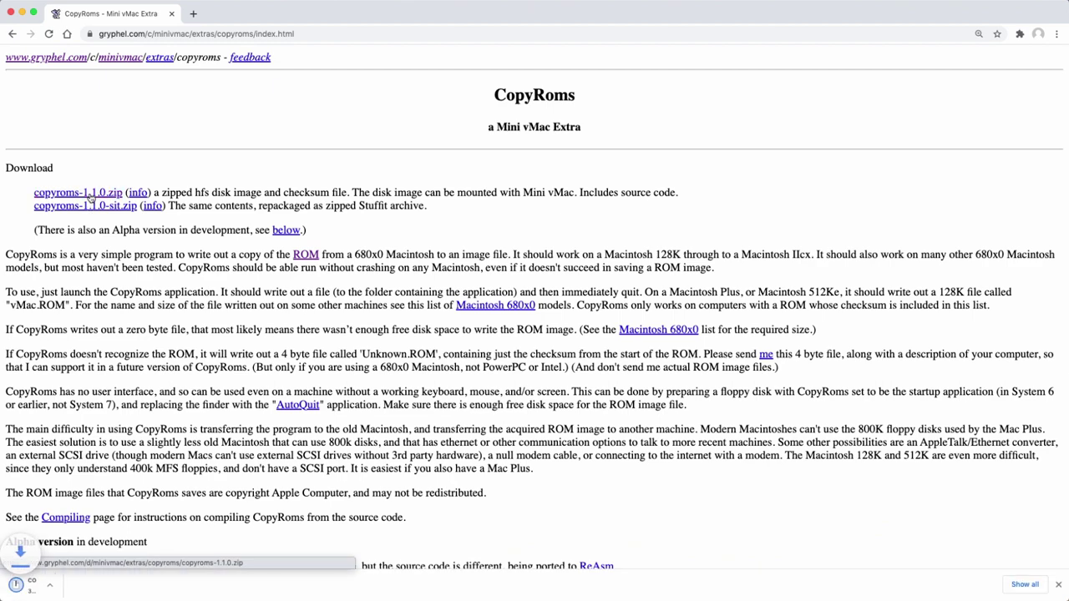
{"action": "left_click", "coordinate": [90, 209]}
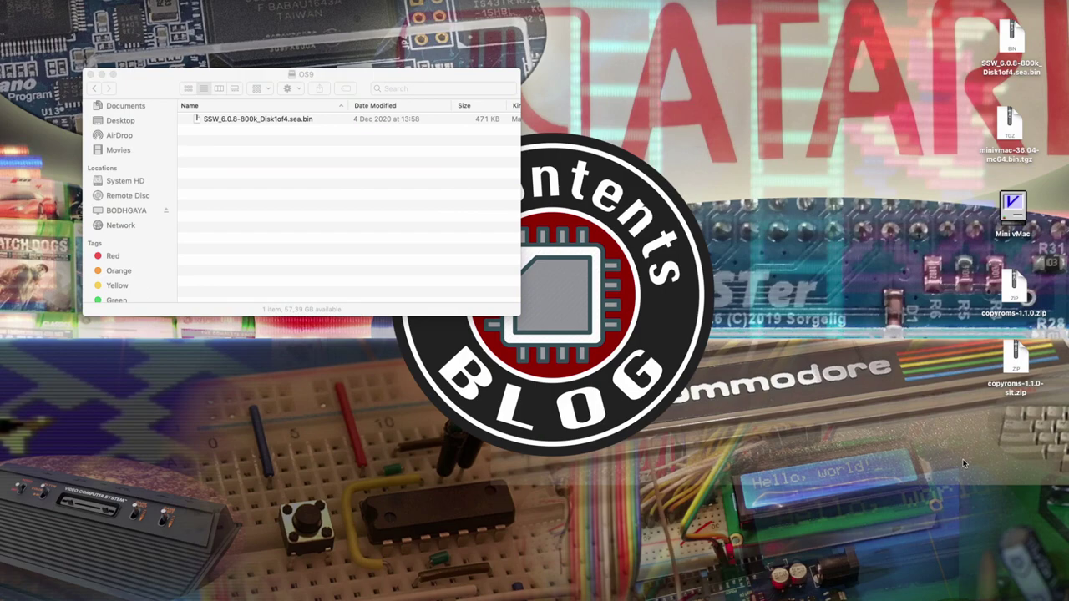
Step: Drag a selection box around copyroms-1.1.0.zip and copyroms-1.1.0-sit.zip on the desktop
{"action": "left_click_drag", "start_coordinate": [963, 464], "coordinate": [245, 152]}
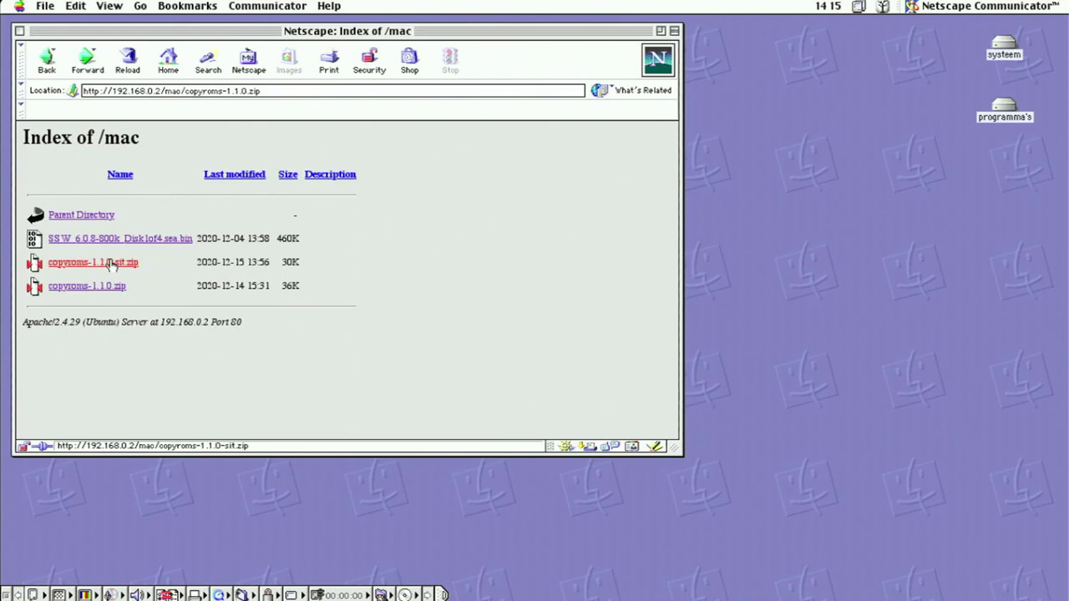
Step: Unpack the copyroms StuffIt and copyroms-1.1.0.zip archives, then open the CopyRoms folder
{"action": "left_click", "coordinate": [110, 263]}
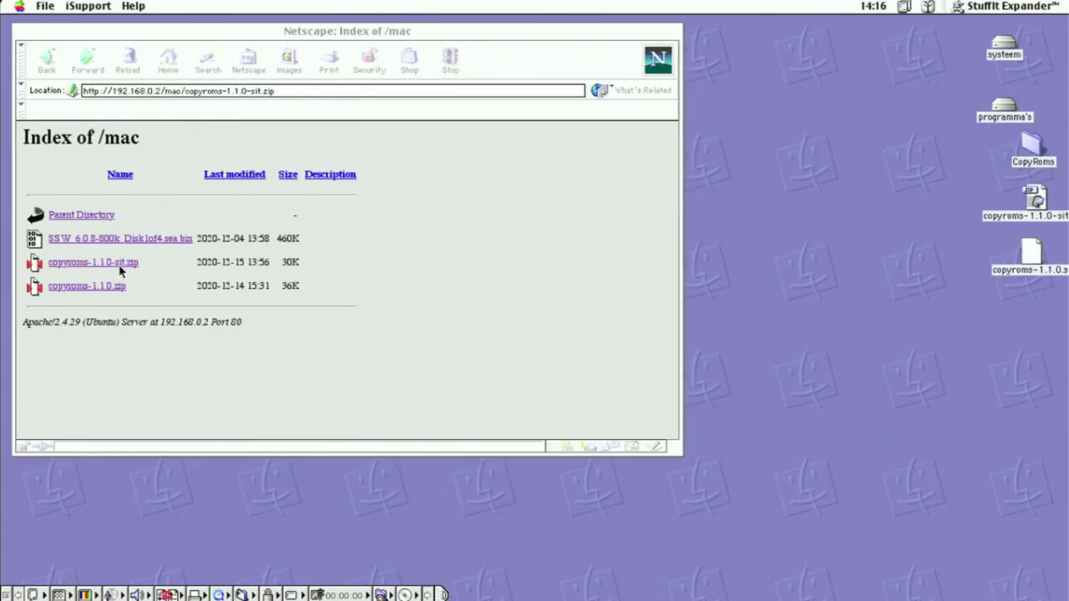
{"action": "left_click", "coordinate": [97, 287]}
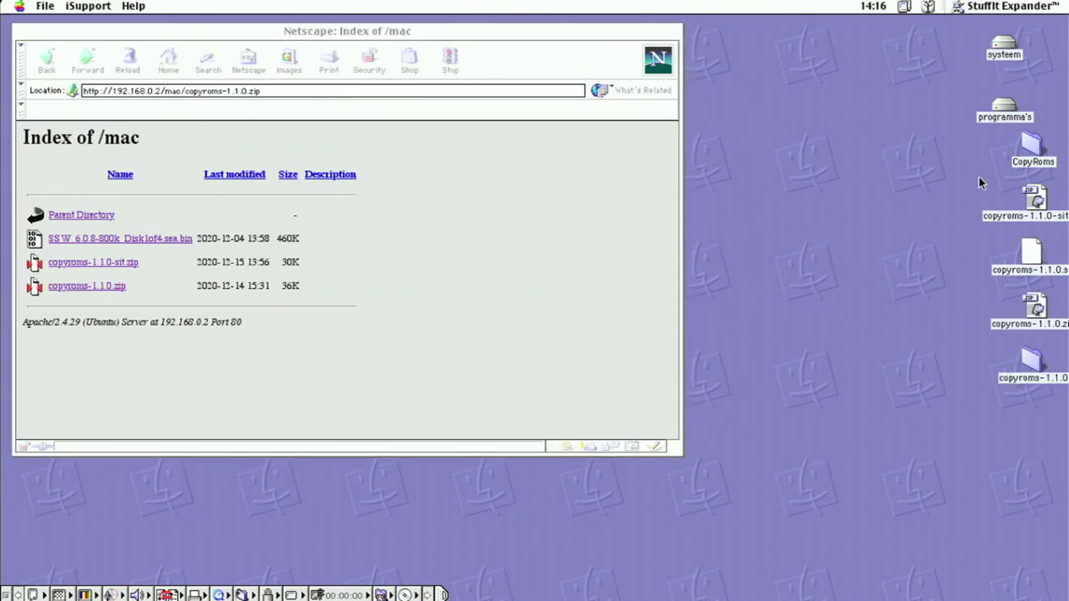
{"action": "double_click", "coordinate": [1032, 147]}
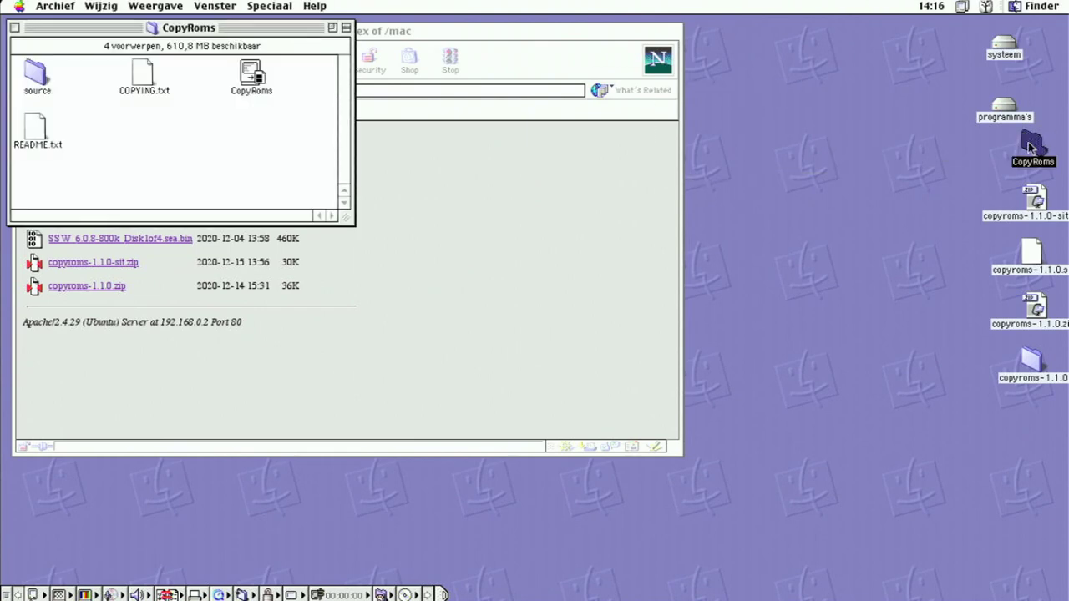
{"action": "left_click_drag", "start_coordinate": [247, 27], "coordinate": [655, 101]}
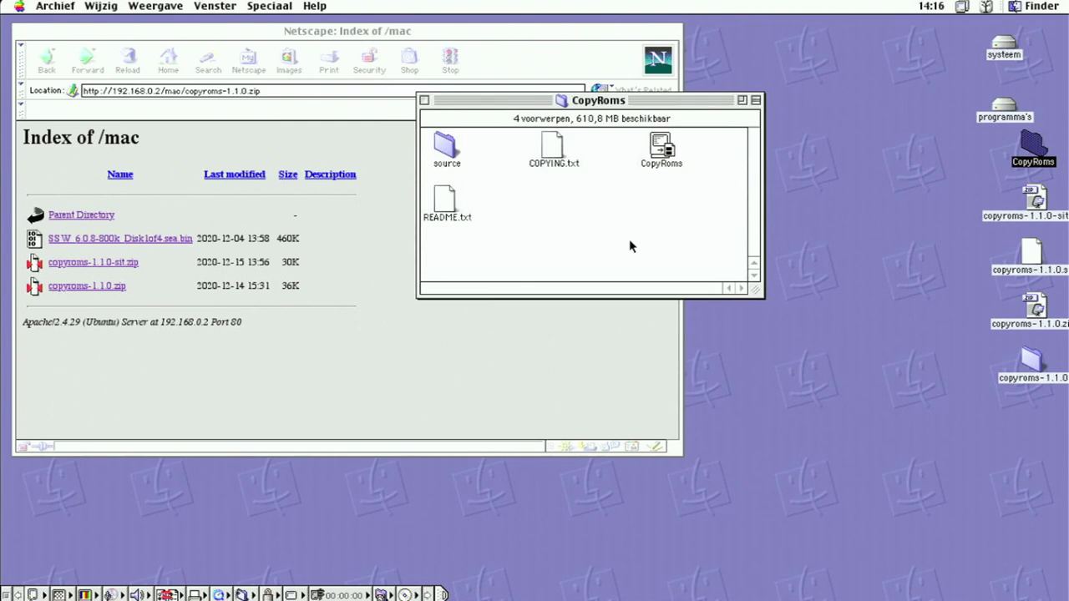
Step: Locate copyroms-1.1.0.dsk in the copyroms-1.1.0 folder, then open the systeem disk
{"action": "left_click", "coordinate": [1033, 363]}
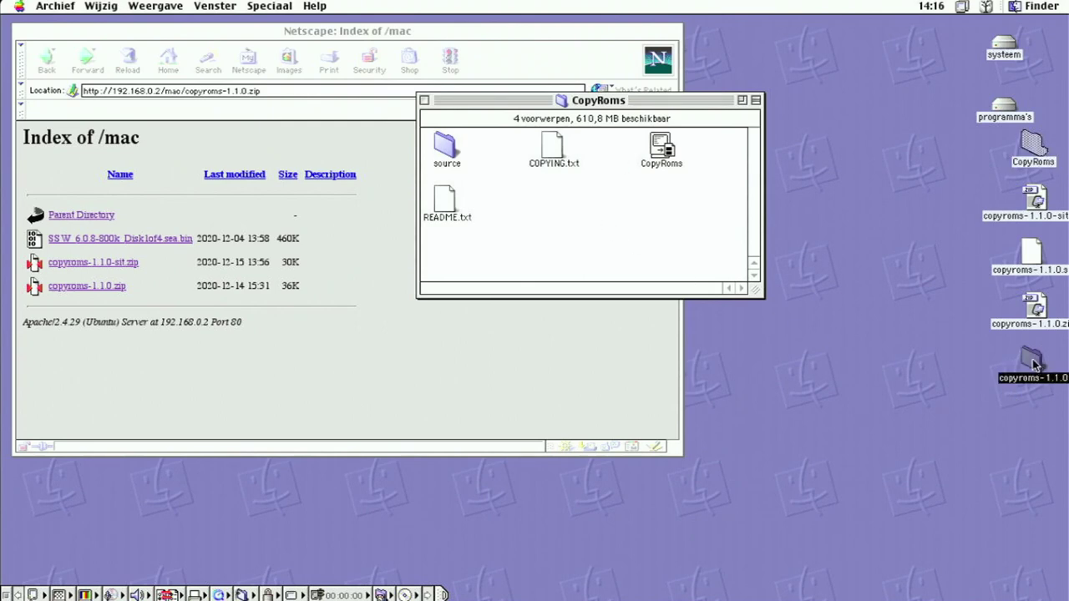
{"action": "double_click", "coordinate": [1033, 363]}
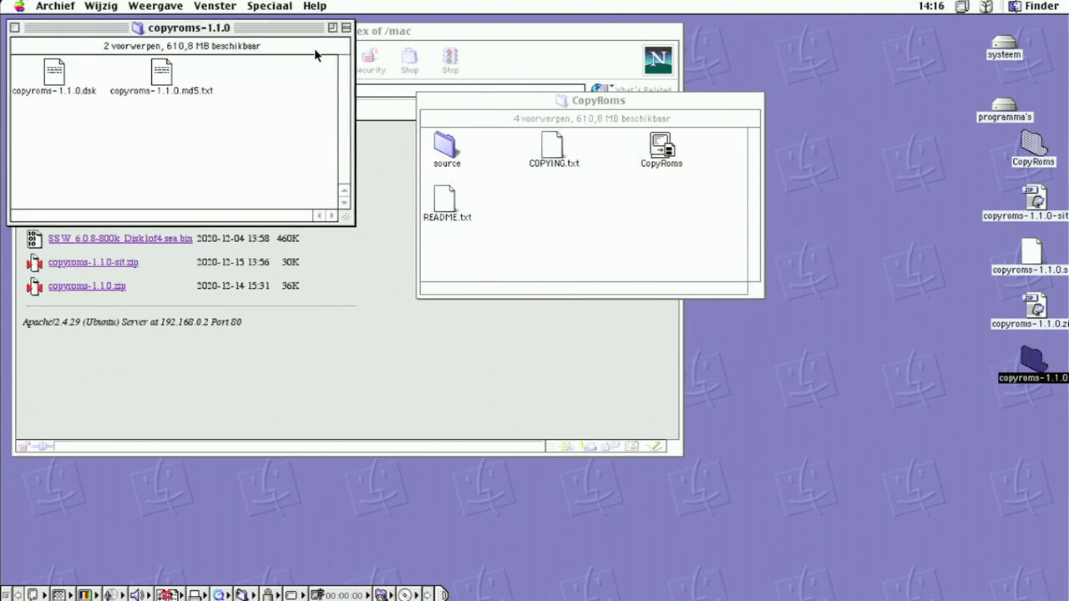
{"action": "left_click_drag", "start_coordinate": [289, 32], "coordinate": [330, 107]}
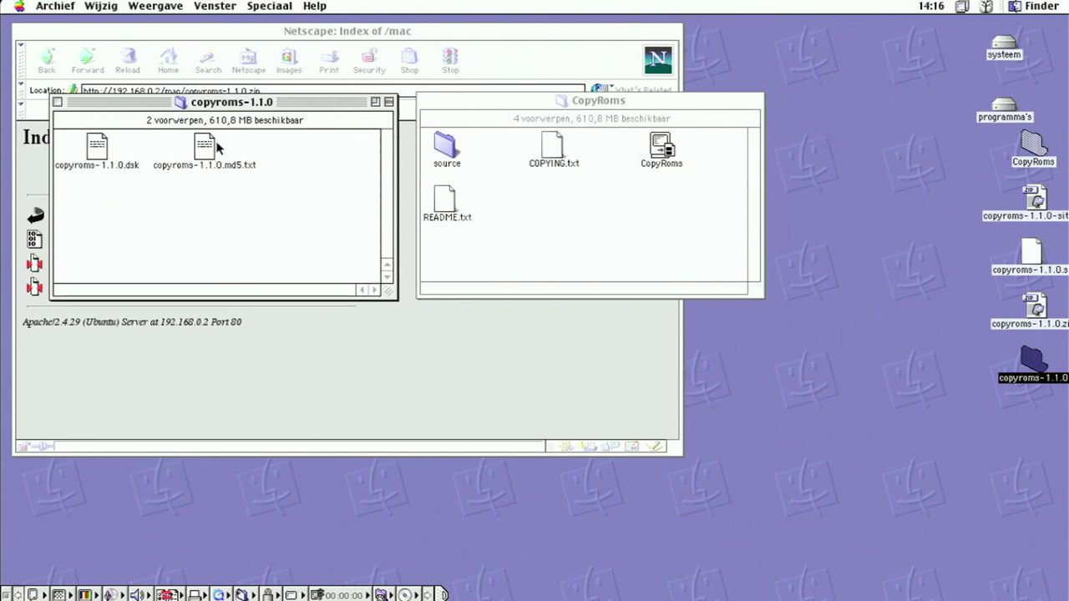
{"action": "left_click", "coordinate": [99, 147]}
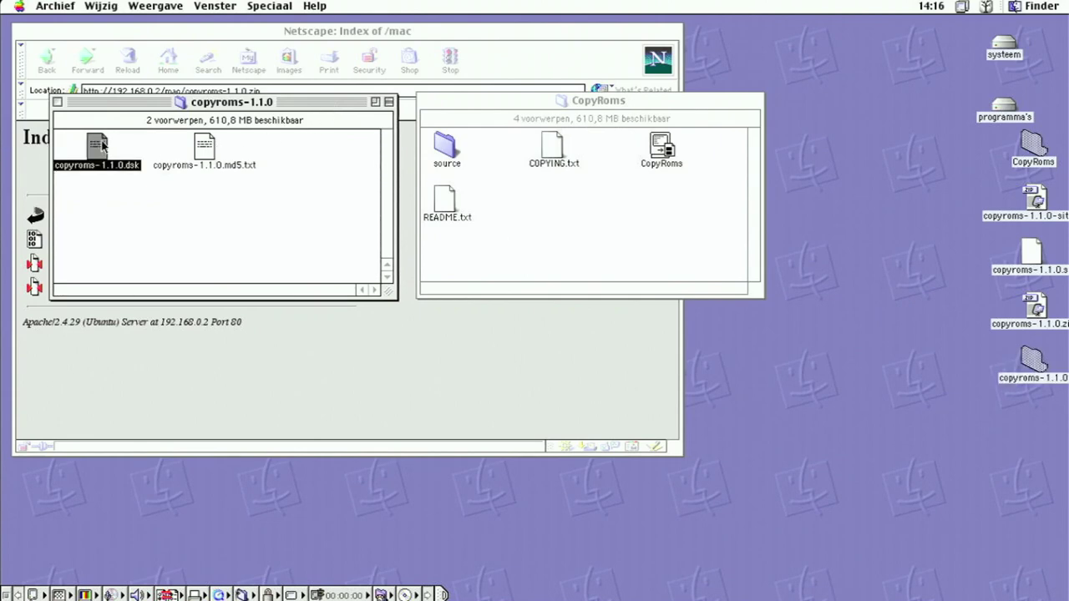
{"action": "double_click", "coordinate": [1007, 49]}
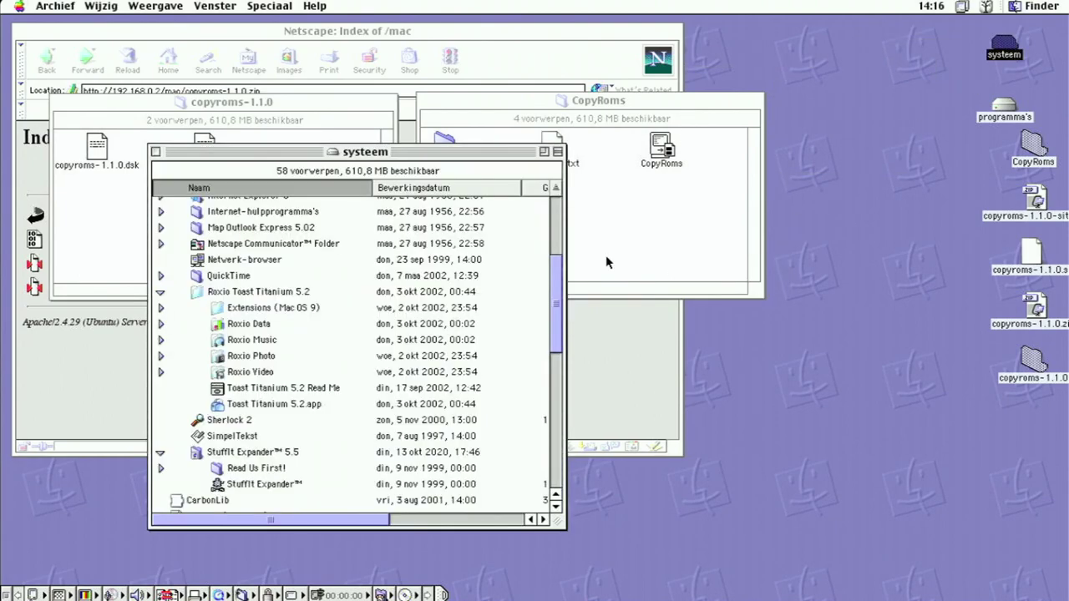
Step: Mount copyroms-1.1.0.dsk with Toast Titanium 5.2 and open the resulting CopyRoms disk
{"action": "double_click", "coordinate": [249, 405]}
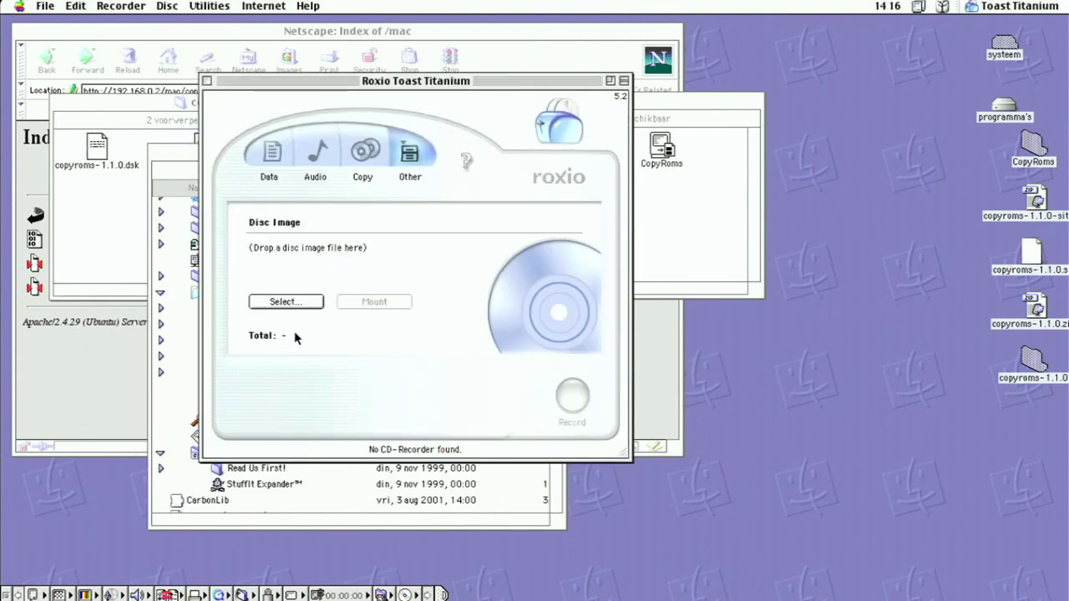
{"action": "left_click", "coordinate": [301, 302]}
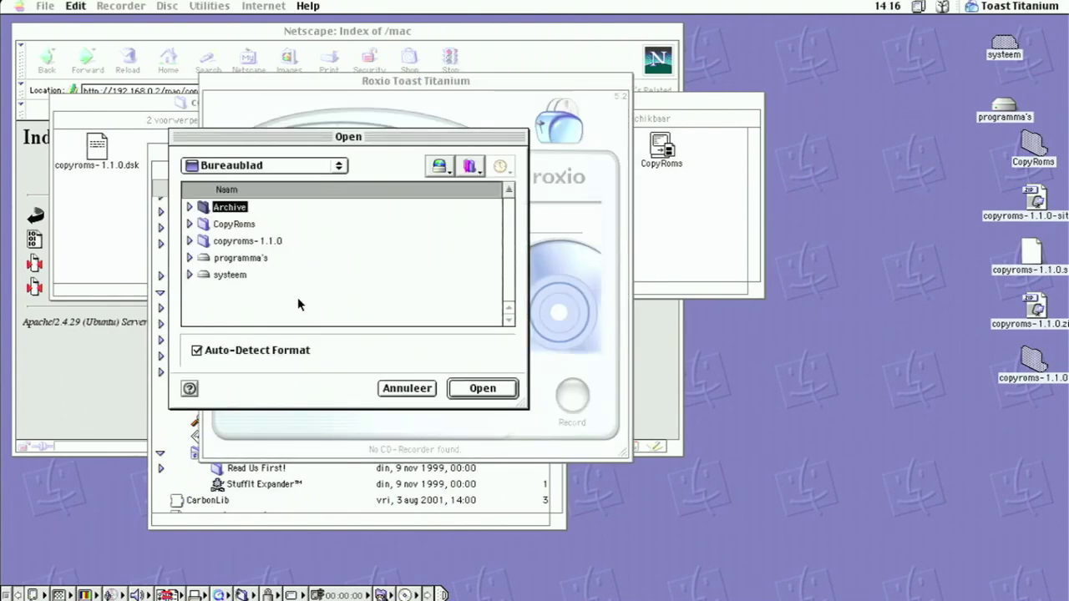
{"action": "left_click", "coordinate": [188, 240]}
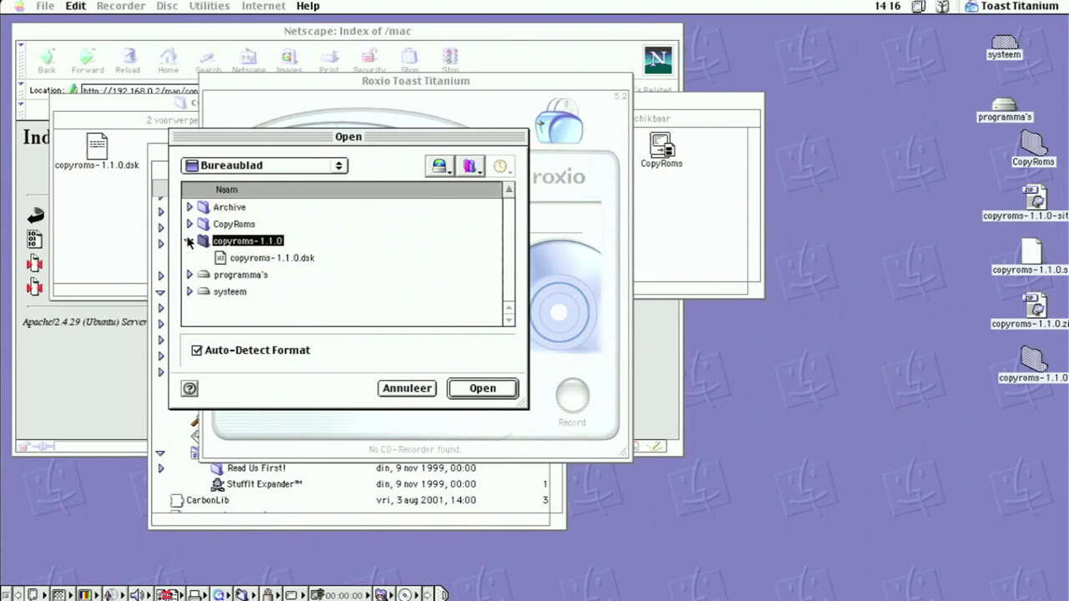
{"action": "left_click", "coordinate": [265, 258]}
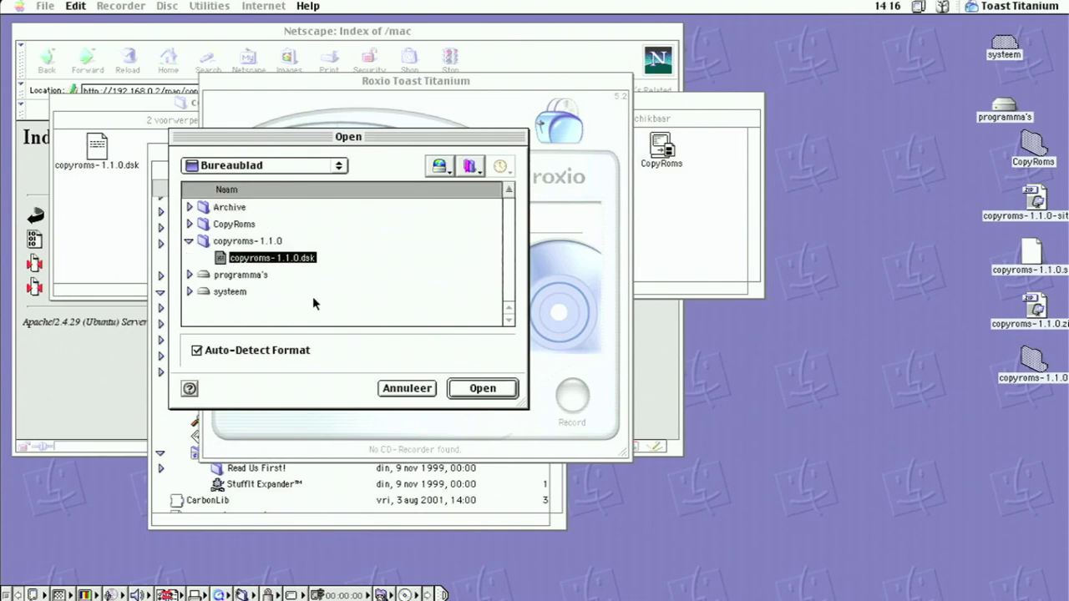
{"action": "left_click", "coordinate": [481, 389]}
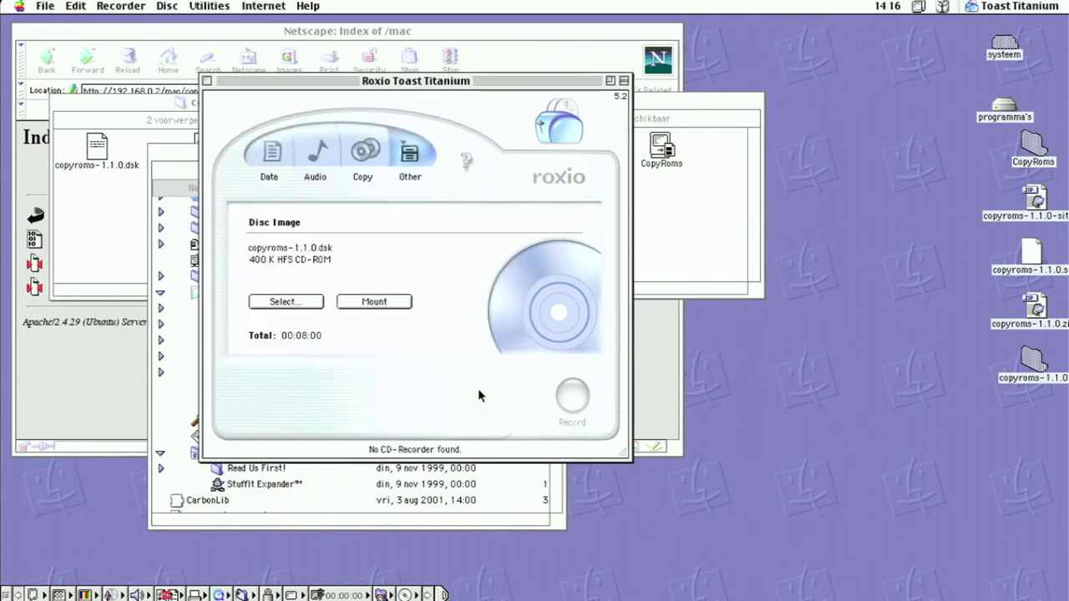
{"action": "left_click", "coordinate": [387, 303]}
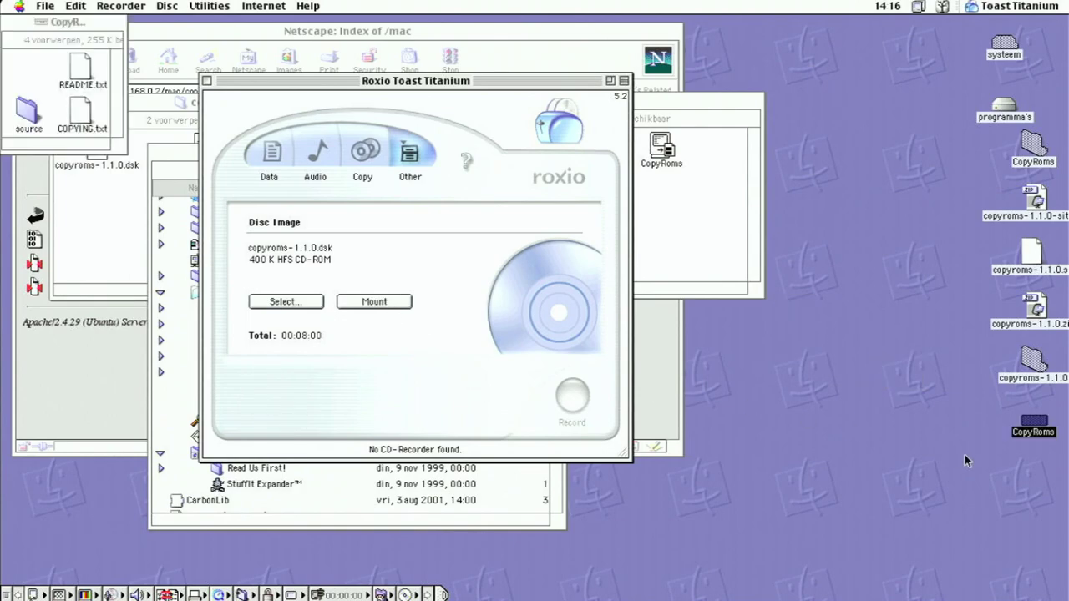
{"action": "left_click", "coordinate": [1028, 470]}
{"action": "double_click", "coordinate": [1034, 427]}
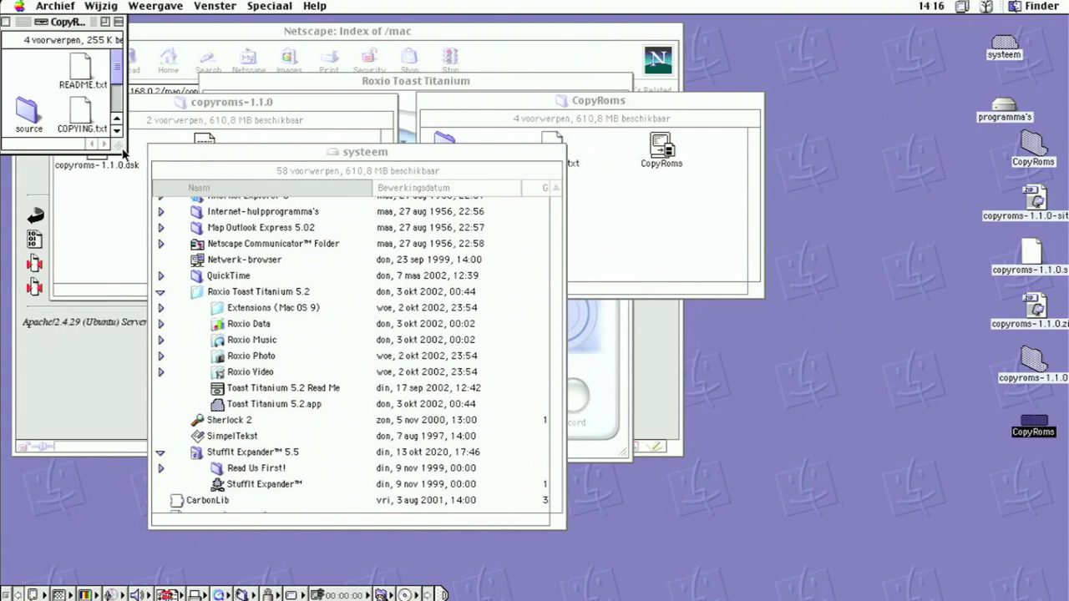
Step: Copy the CopyRoms disk onto the Untitled floppy and open it to verify the files
{"action": "left_click_drag", "start_coordinate": [123, 153], "coordinate": [289, 240]}
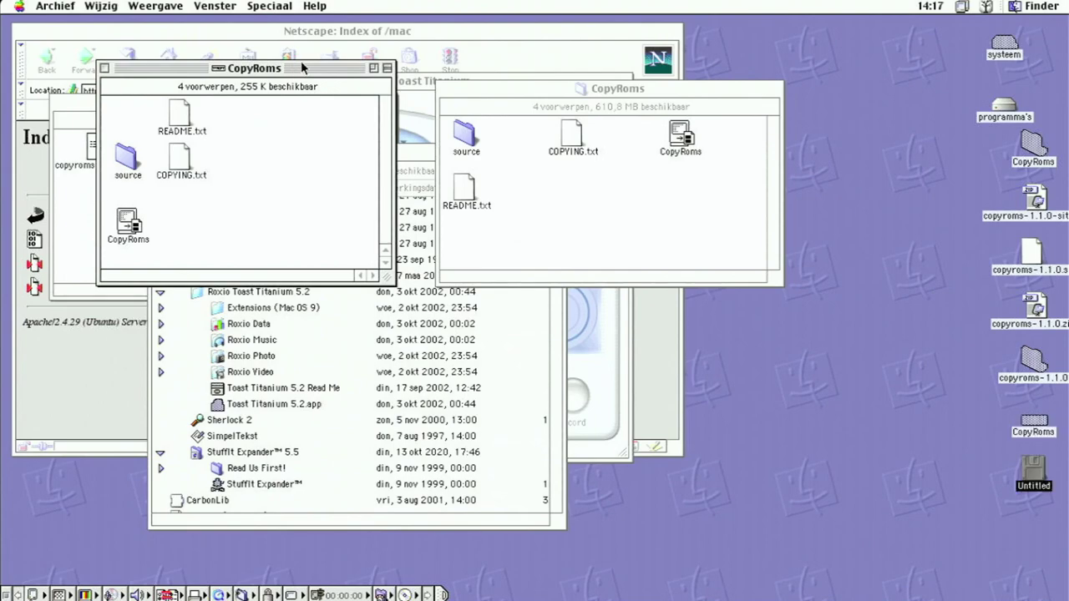
{"action": "left_click", "coordinate": [1033, 425]}
{"action": "left_click_drag", "start_coordinate": [1034, 425], "coordinate": [1037, 474]}
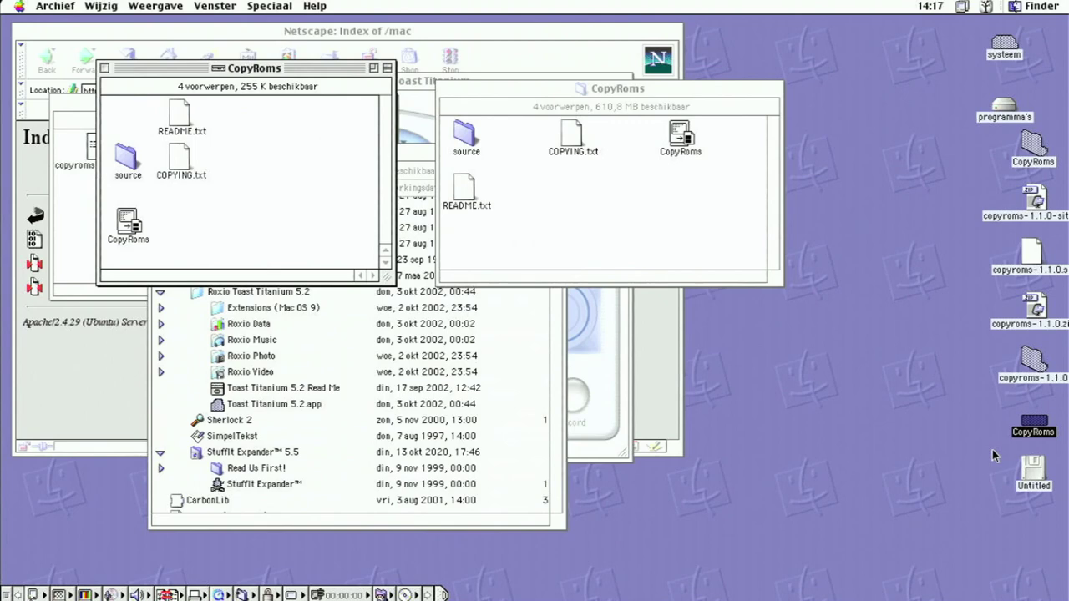
{"action": "double_click", "coordinate": [1036, 474]}
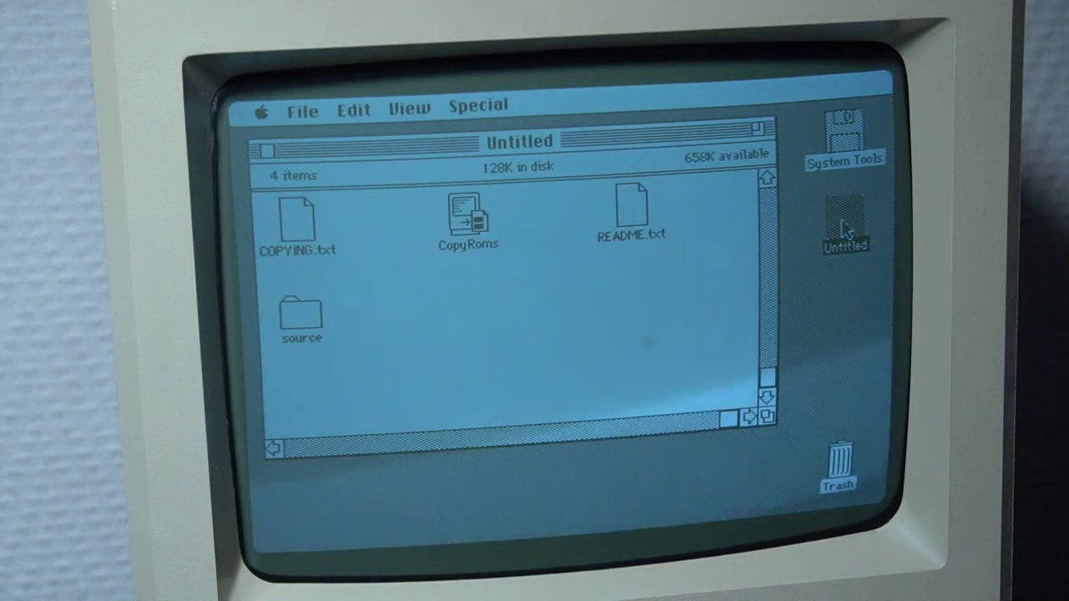
Step: Run CopyRoms to create vMac.ROM, then Get Info on it, confirming 131,072 bytes
{"action": "double_click", "coordinate": [460, 225]}
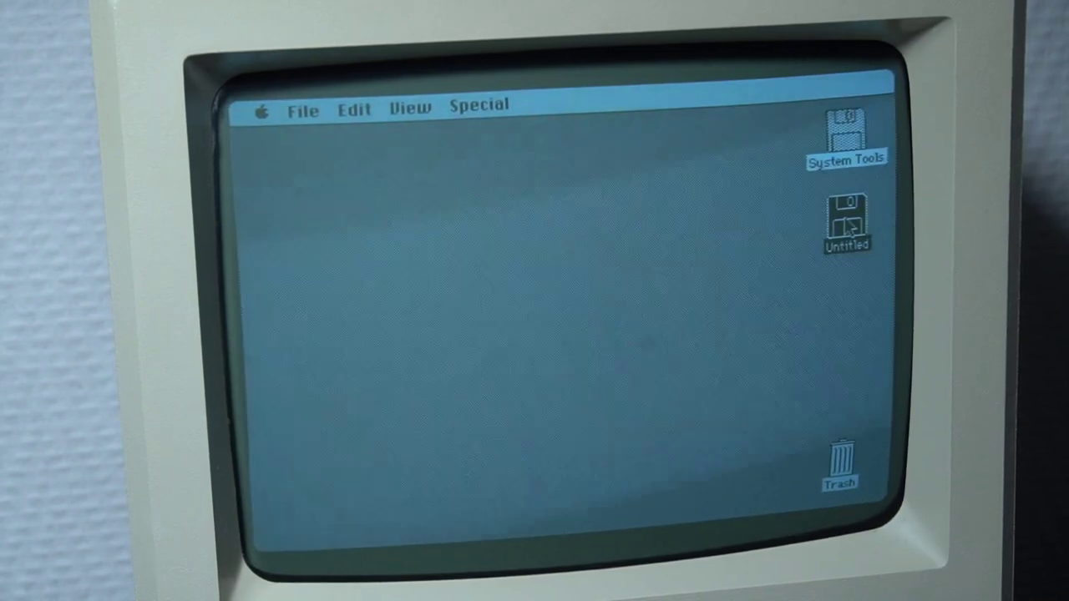
{"action": "double_click", "coordinate": [846, 219]}
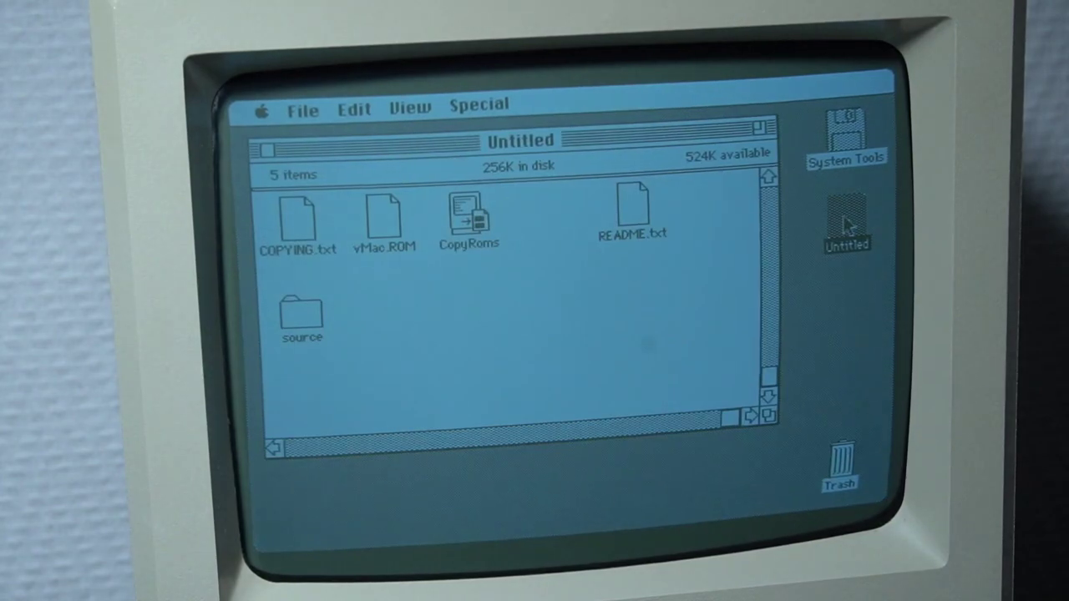
{"action": "left_click", "coordinate": [378, 226]}
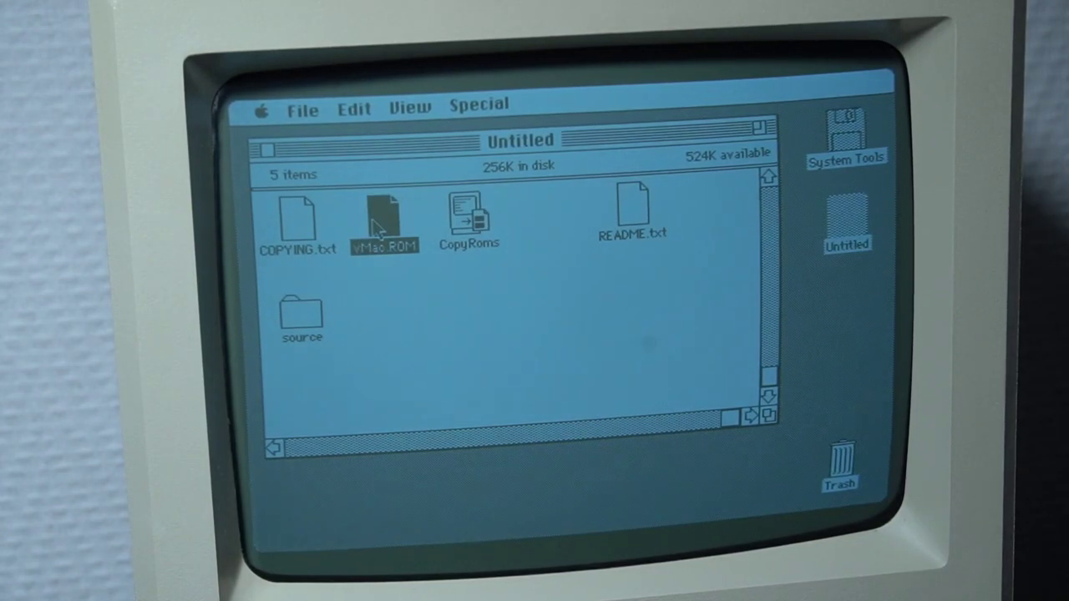
{"action": "left_click", "coordinate": [302, 117]}
{"action": "left_click_drag", "start_coordinate": [303, 121], "coordinate": [326, 239]}
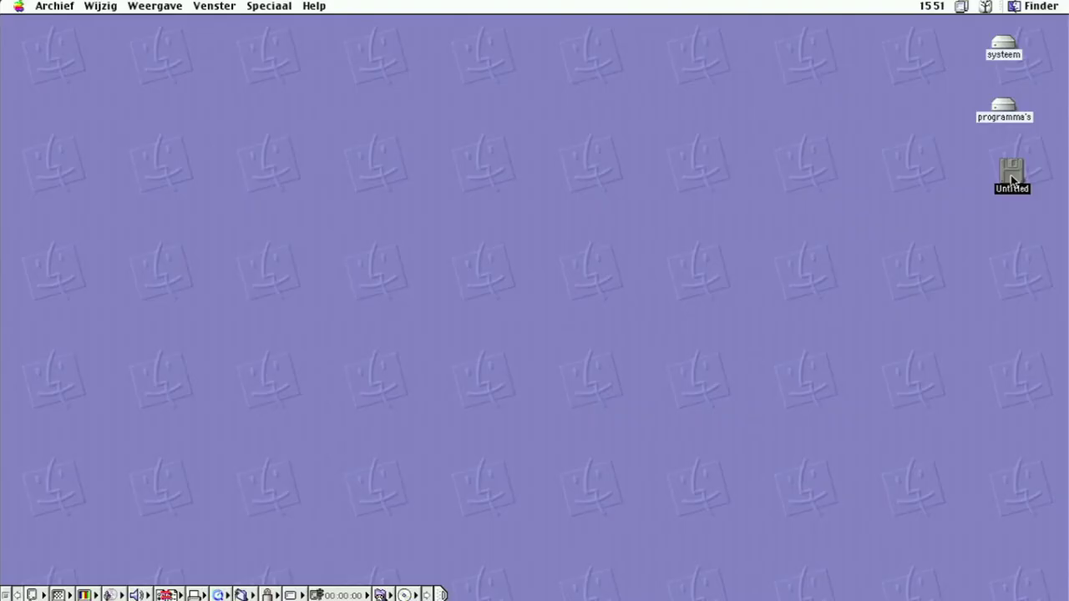
Step: Copy vMac.ROM from the Untitled floppy to the desktop
{"action": "double_click", "coordinate": [1011, 175]}
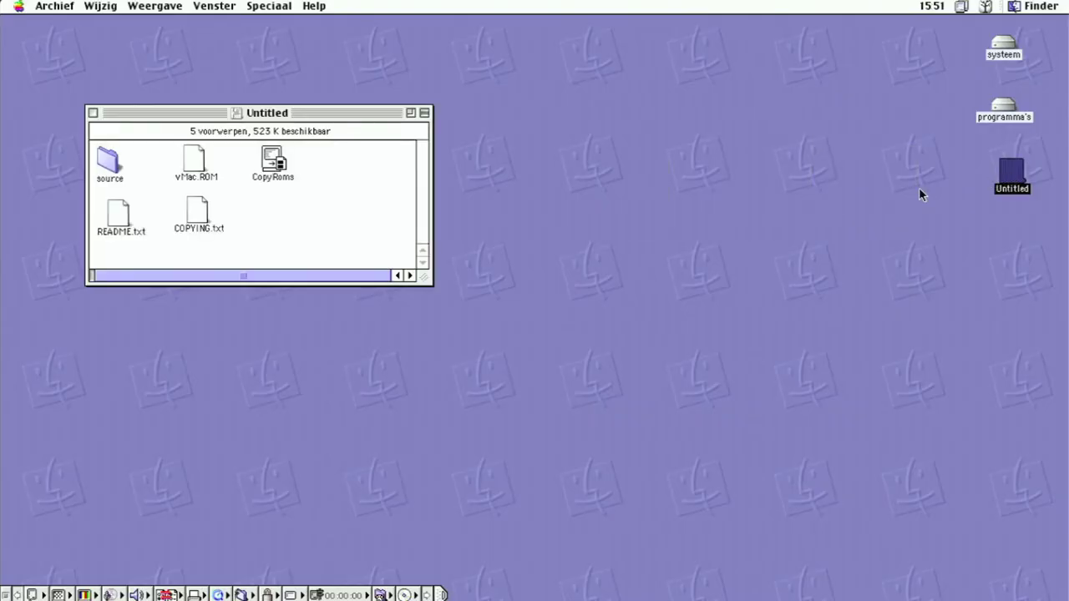
{"action": "left_click", "coordinate": [189, 167]}
{"action": "left_click_drag", "start_coordinate": [189, 167], "coordinate": [562, 234]}
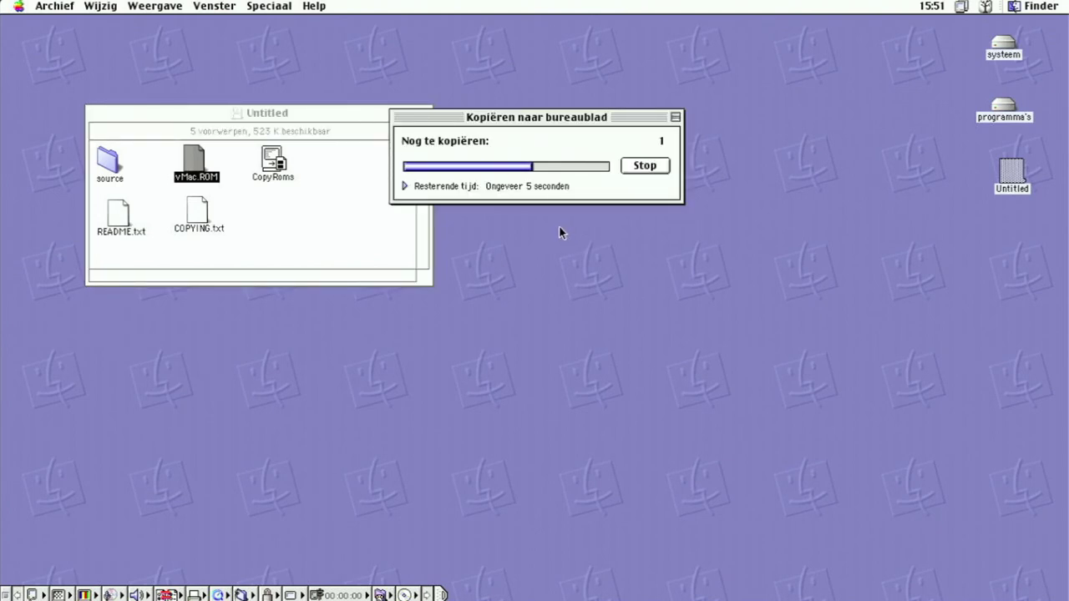
Step: Copy vMac.ROM from the desktop into the empty UNTITLED disk
{"action": "double_click", "coordinate": [985, 190]}
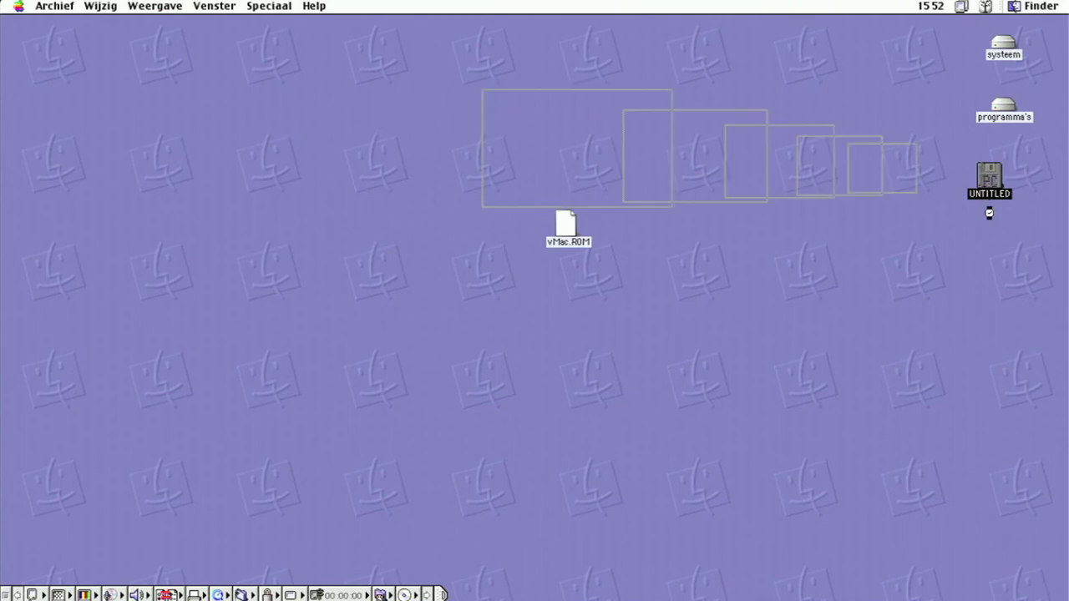
{"action": "left_click", "coordinate": [557, 233]}
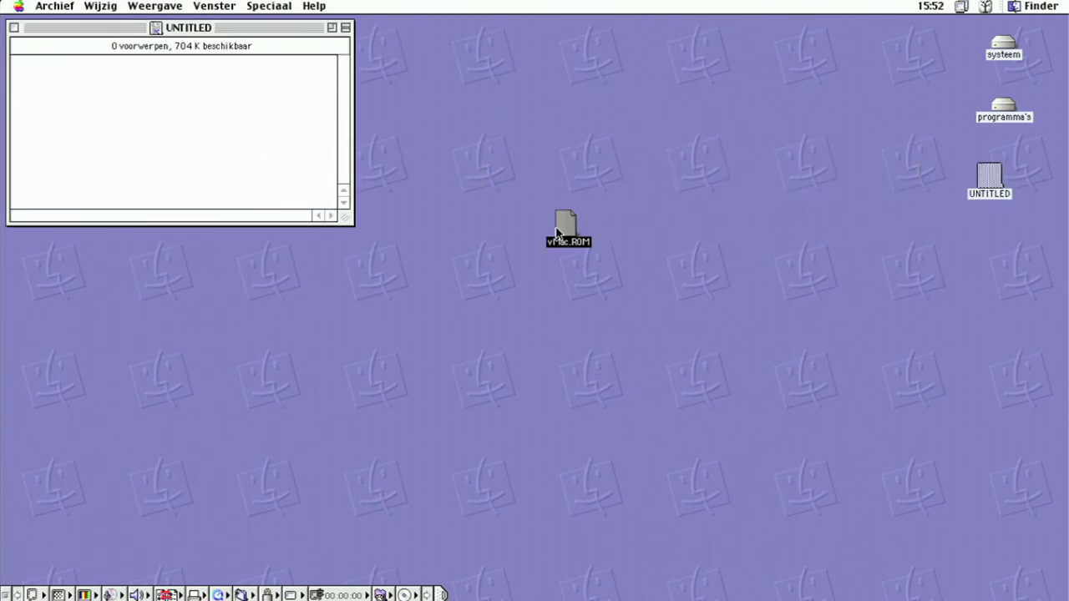
{"action": "left_click_drag", "start_coordinate": [557, 233], "coordinate": [245, 106]}
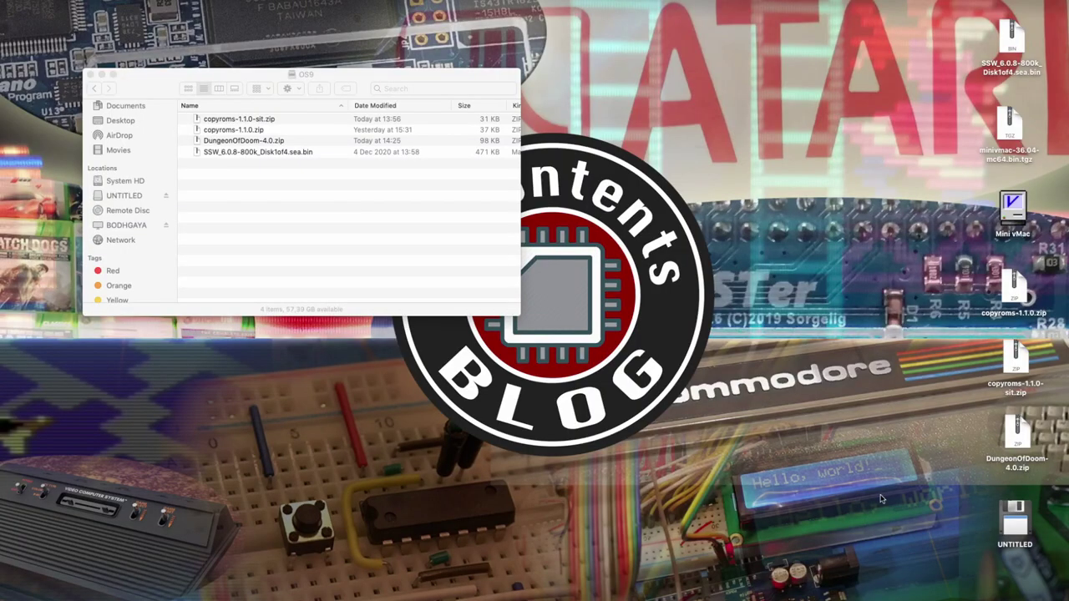
Step: Copy vMac.ROM from the UNTITLED disk to the macOS desktop and launch Mini vMac
{"action": "left_click", "coordinate": [1016, 521]}
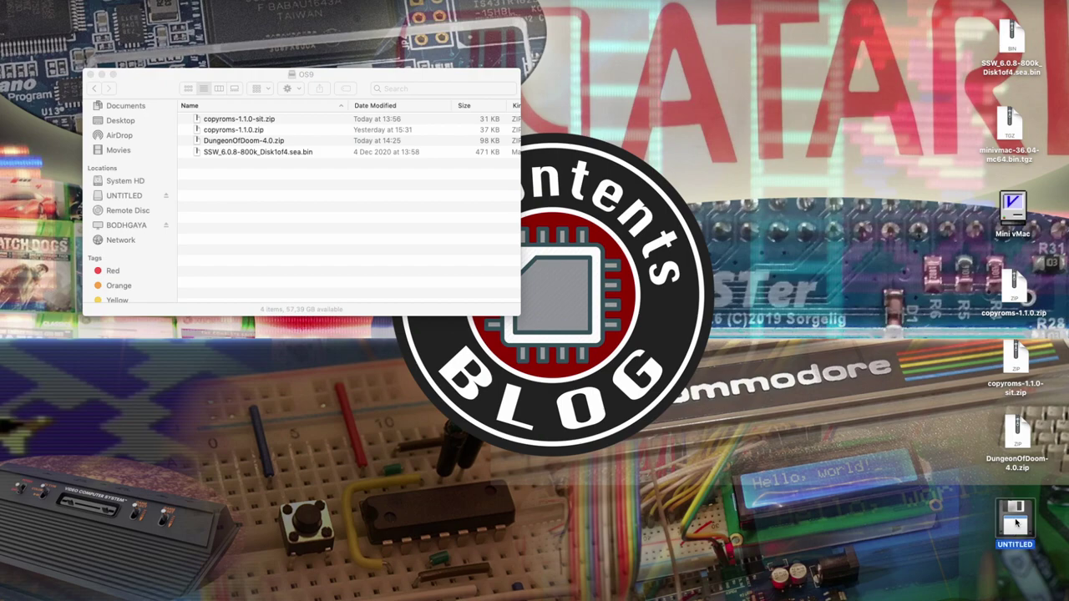
{"action": "double_click", "coordinate": [1015, 521]}
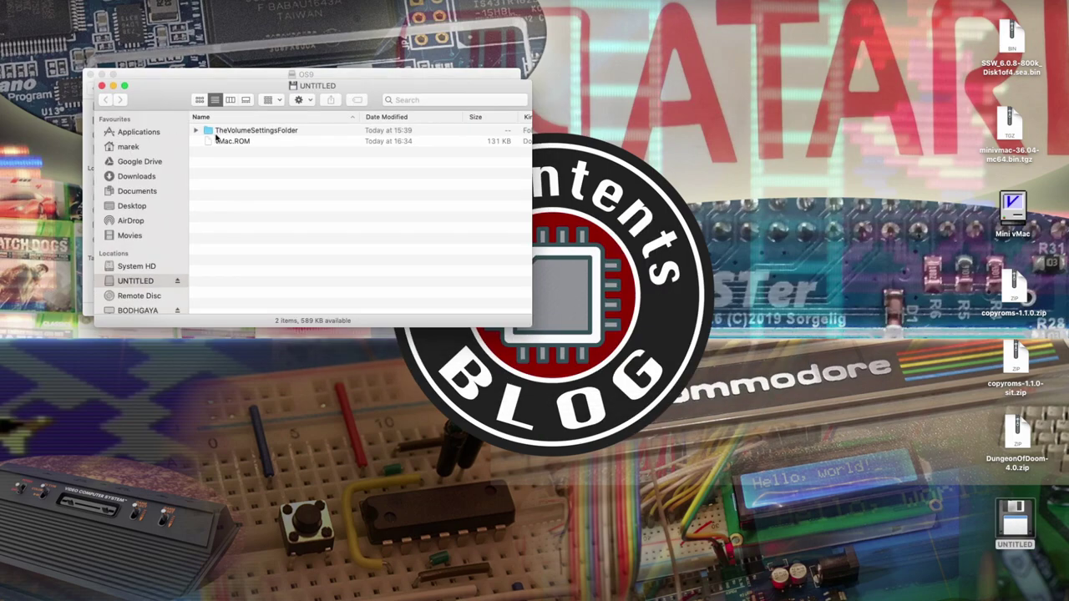
{"action": "left_click", "coordinate": [220, 141]}
{"action": "left_click_drag", "start_coordinate": [226, 142], "coordinate": [899, 357]}
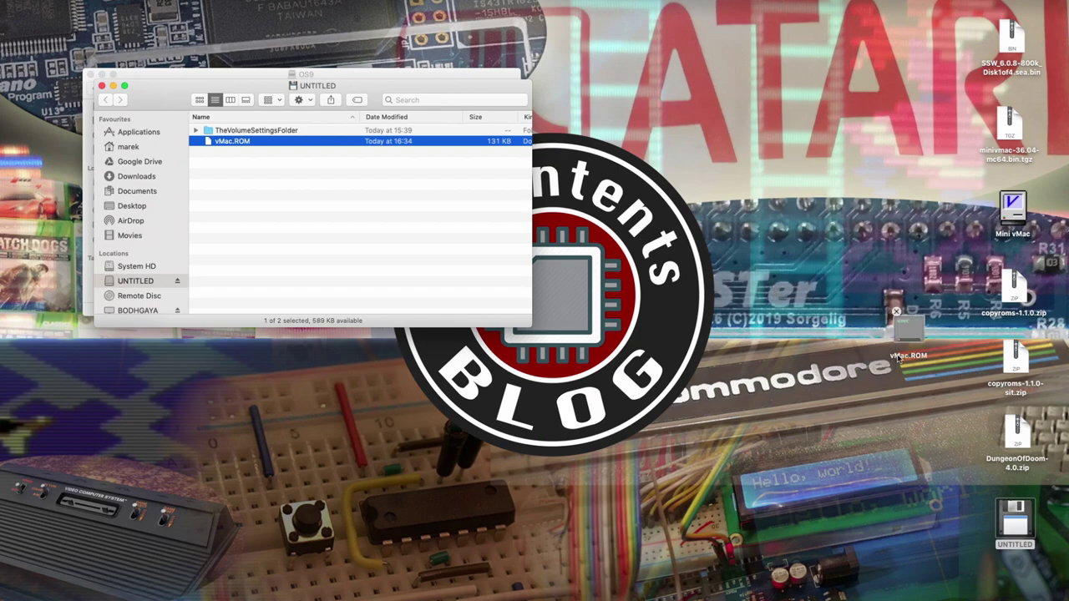
{"action": "left_click", "coordinate": [898, 358]}
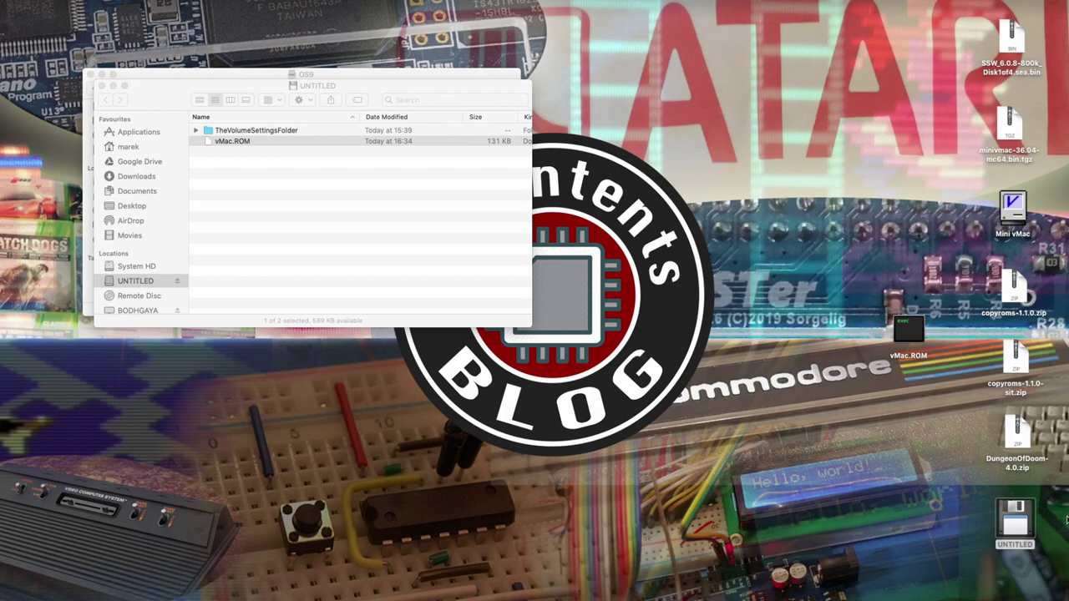
{"action": "double_click", "coordinate": [1013, 211]}
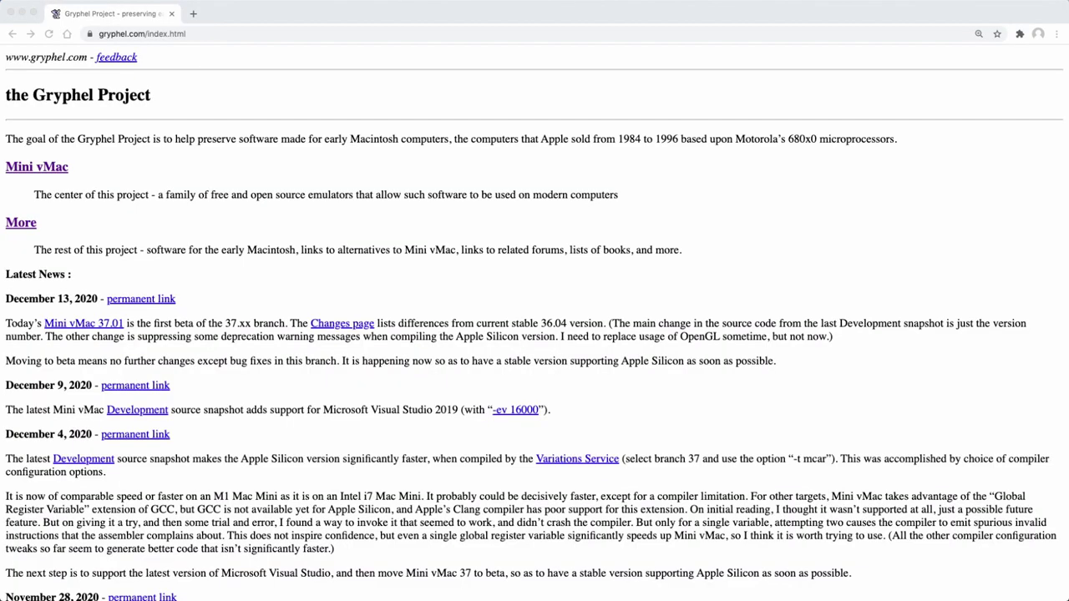
Step: Find the ua608d page on the Mini vMac site and download ua608d-1.00-mc64.bin.tgz
{"action": "left_click", "coordinate": [34, 171]}
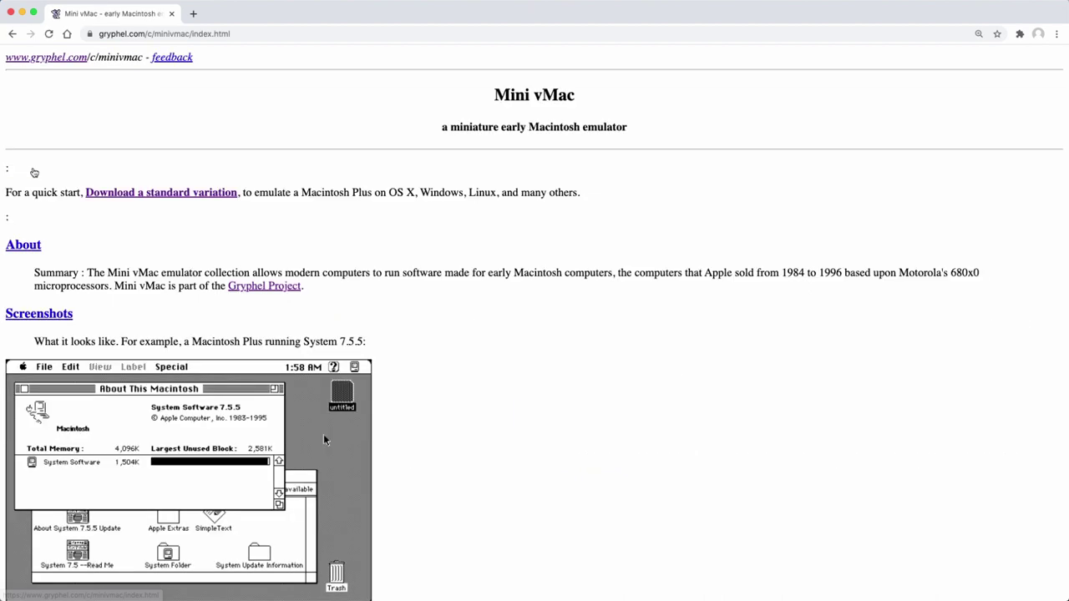
{"action": "scroll", "coordinate": [220, 339], "scroll_direction": "down", "scroll_amount": 5}
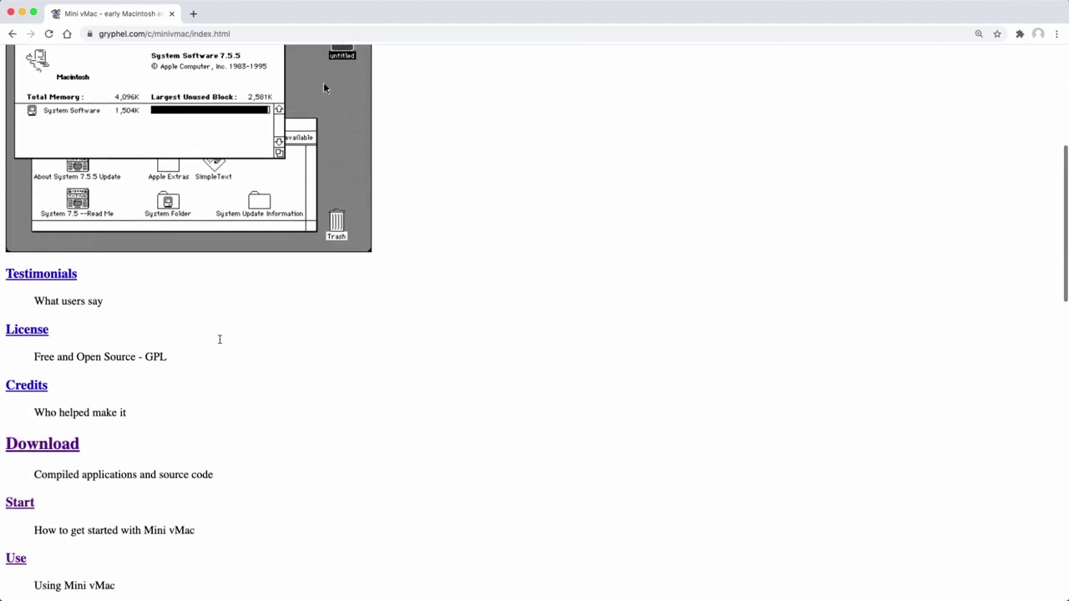
{"action": "scroll", "coordinate": [220, 339], "scroll_direction": "down", "scroll_amount": 2}
{"action": "left_click", "coordinate": [19, 365]}
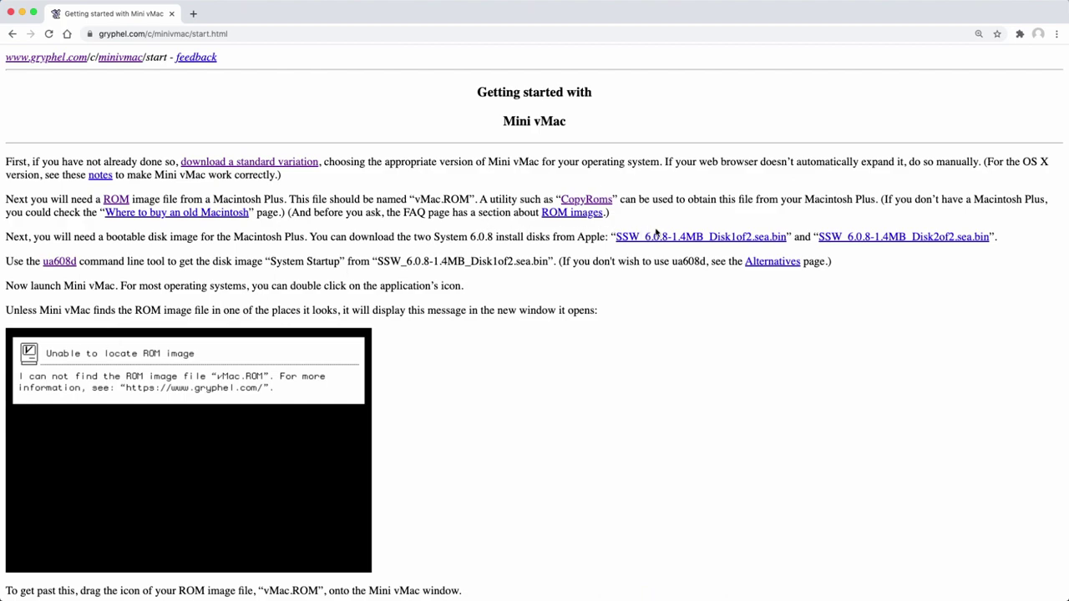
{"action": "left_click", "coordinate": [59, 261]}
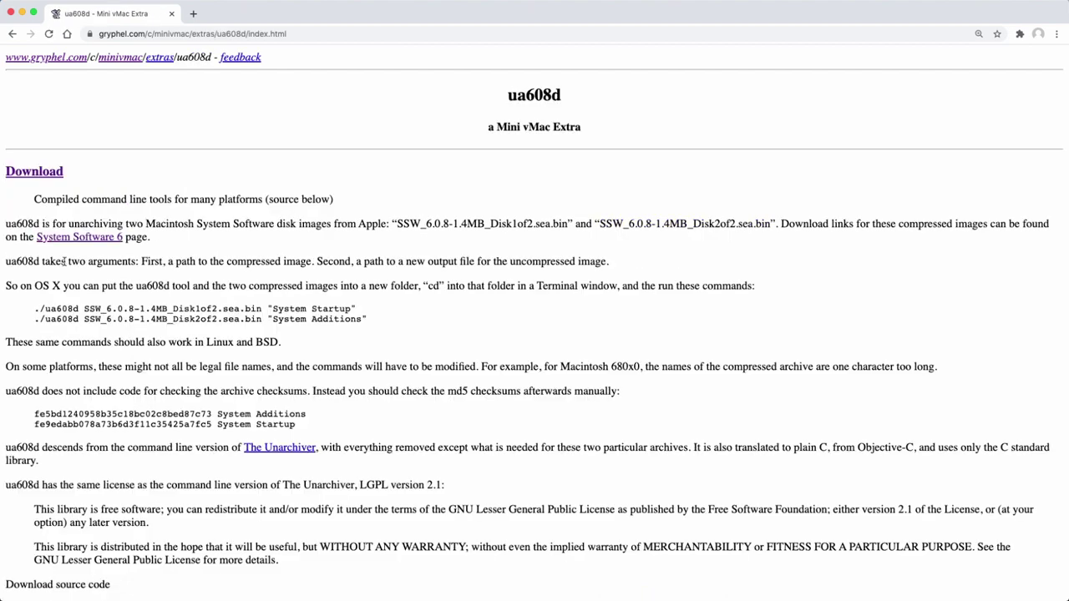
{"action": "left_click", "coordinate": [38, 176]}
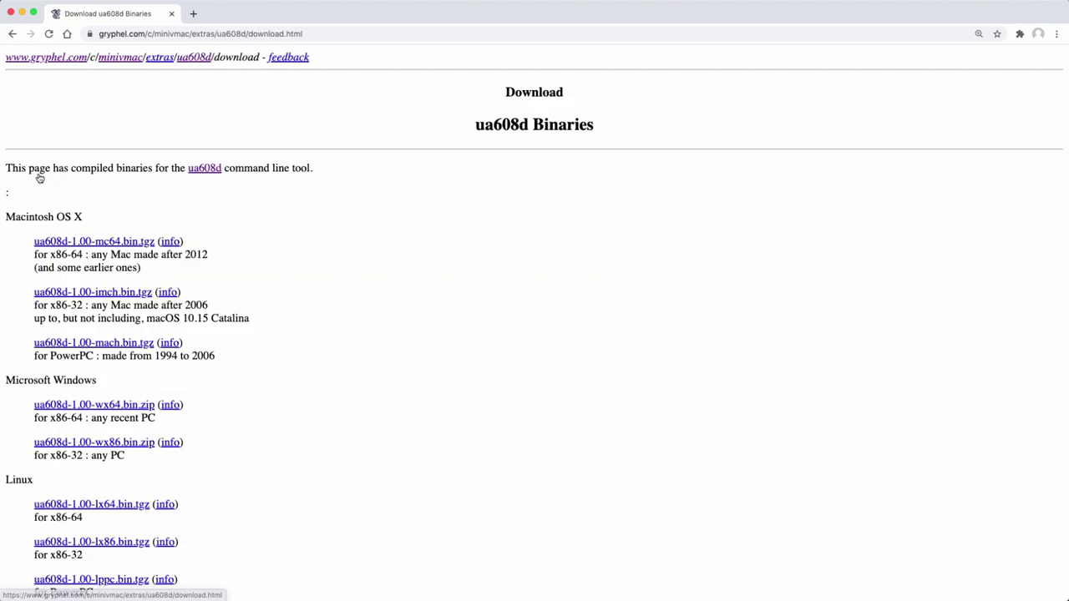
{"action": "left_click", "coordinate": [97, 242]}
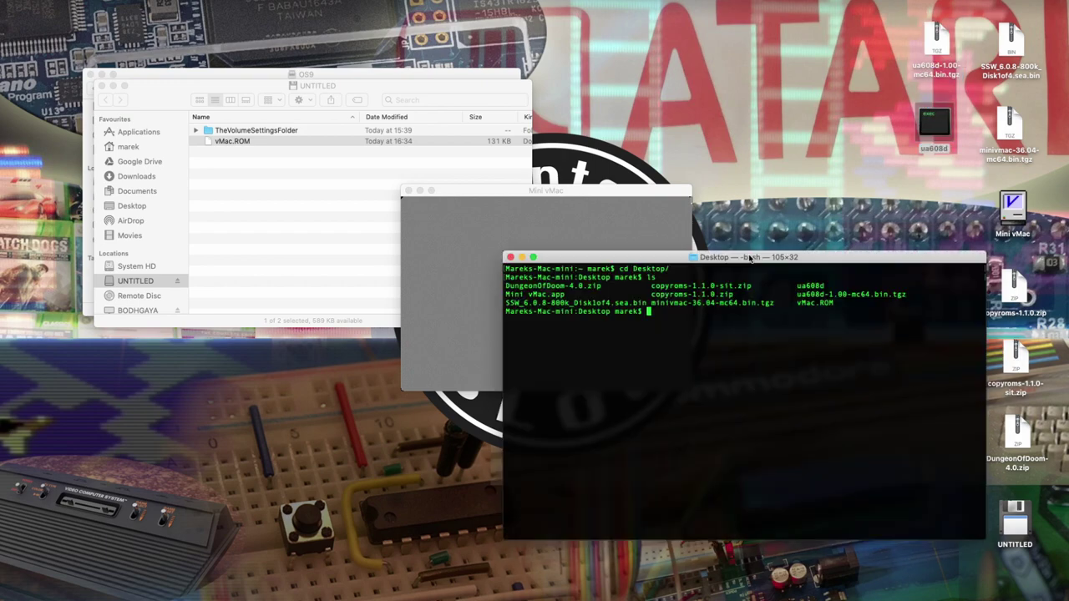
Step: Run ./ua608d on SSW_6.0.8-800k_Disk1of4.sea.bin with a "System" argument, which errors
{"action": "key", "text": "Tab"}
{"action": "type", "text": "SS"}
{"action": "key", "text": "Tab"}
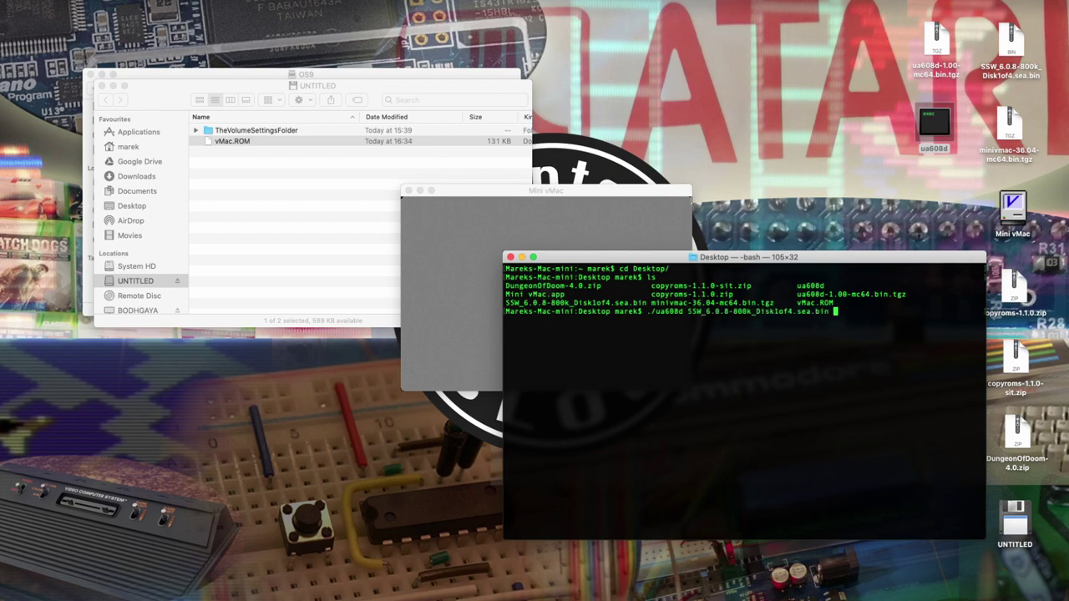
{"action": "type", "text": "\"System Startup"}
{"action": "key", "text": "Return"}
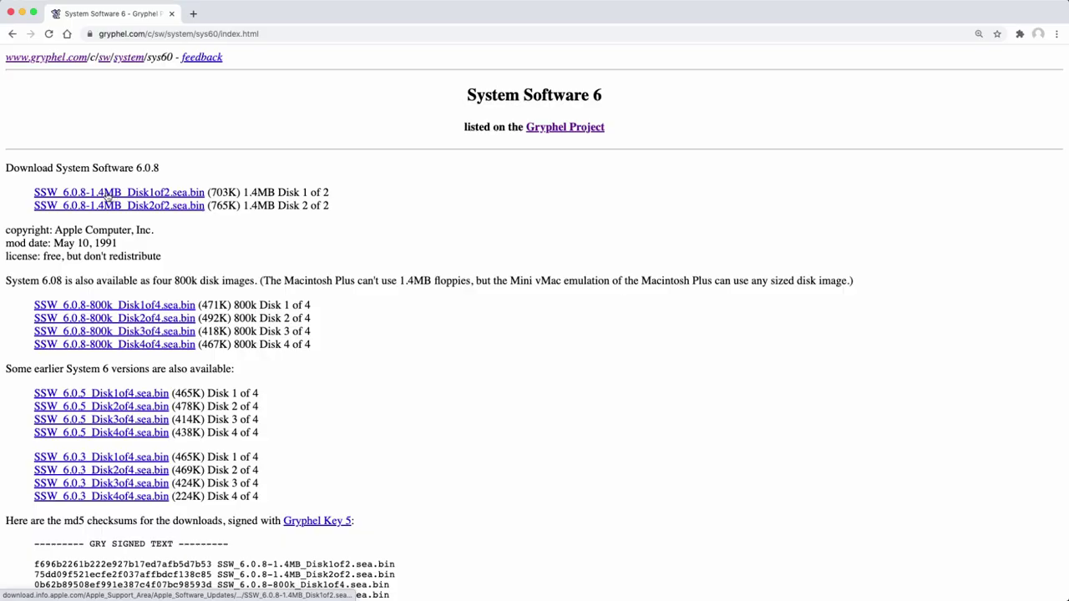
Step: Download SSW_6.0.8-1.4MB_Disk1of2.sea.bin, keeping it despite the insecure-download warning
{"action": "left_click", "coordinate": [107, 194]}
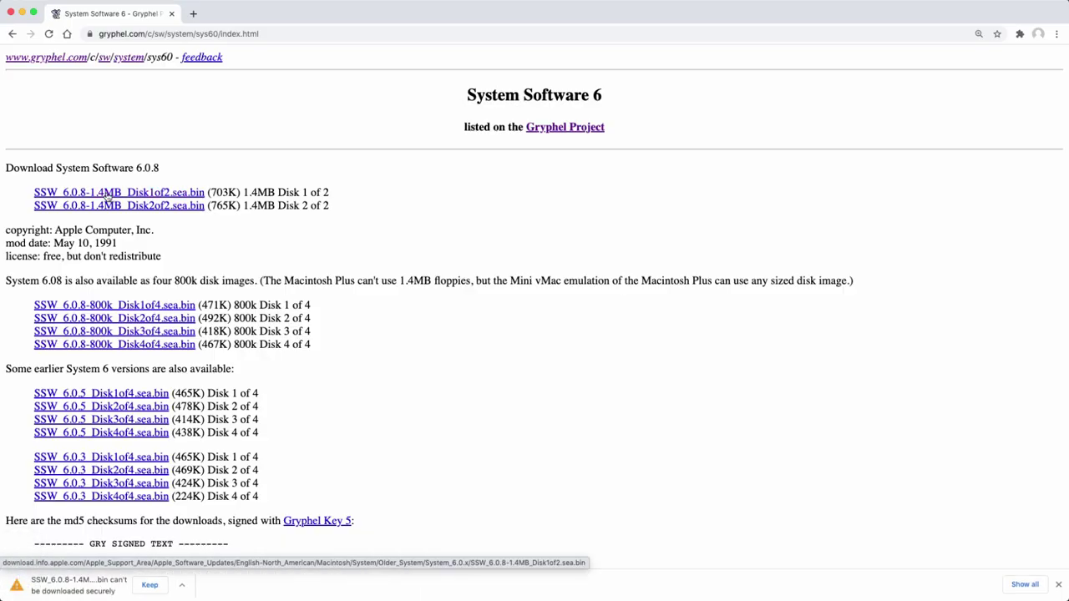
{"action": "left_click", "coordinate": [152, 585]}
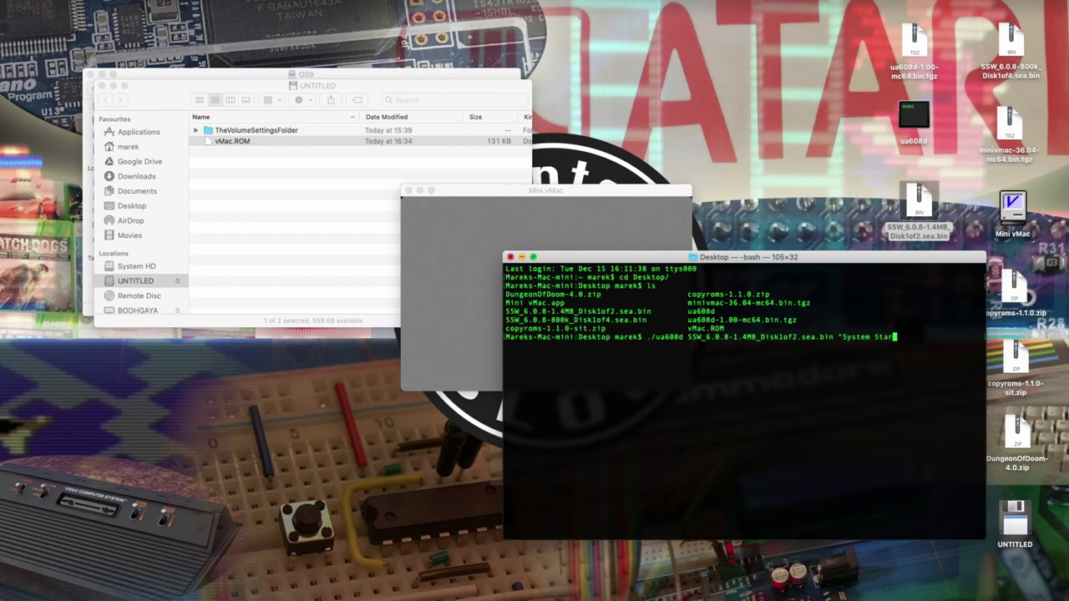
Step: Finish the ua608d command with "System Startup" to extract that image, then select it
{"action": "type", "text": "\"System Startup\""}
{"action": "key", "text": "Return"}
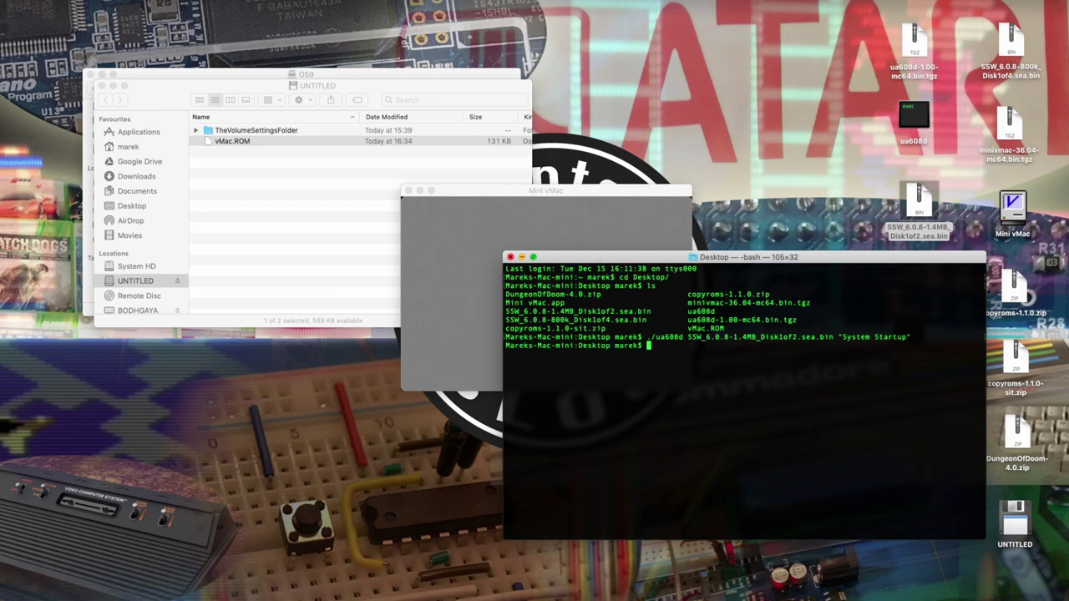
{"action": "left_click", "coordinate": [825, 204]}
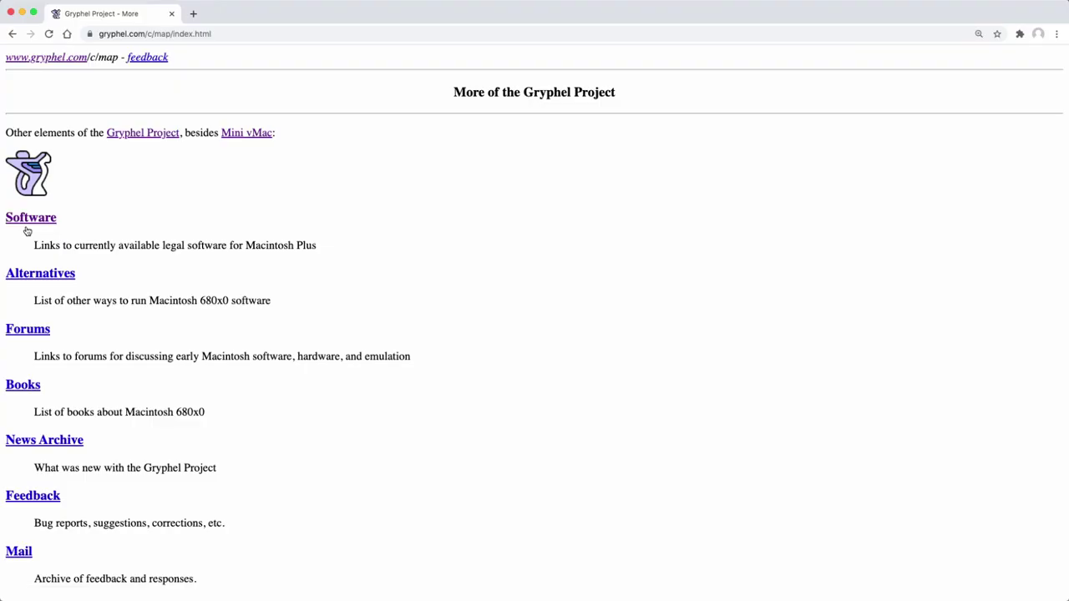
Step: Go through Software, Other Games and Dungeon of Doom, then download DungeonOfDoom-4.0.zip
{"action": "left_click", "coordinate": [29, 219]}
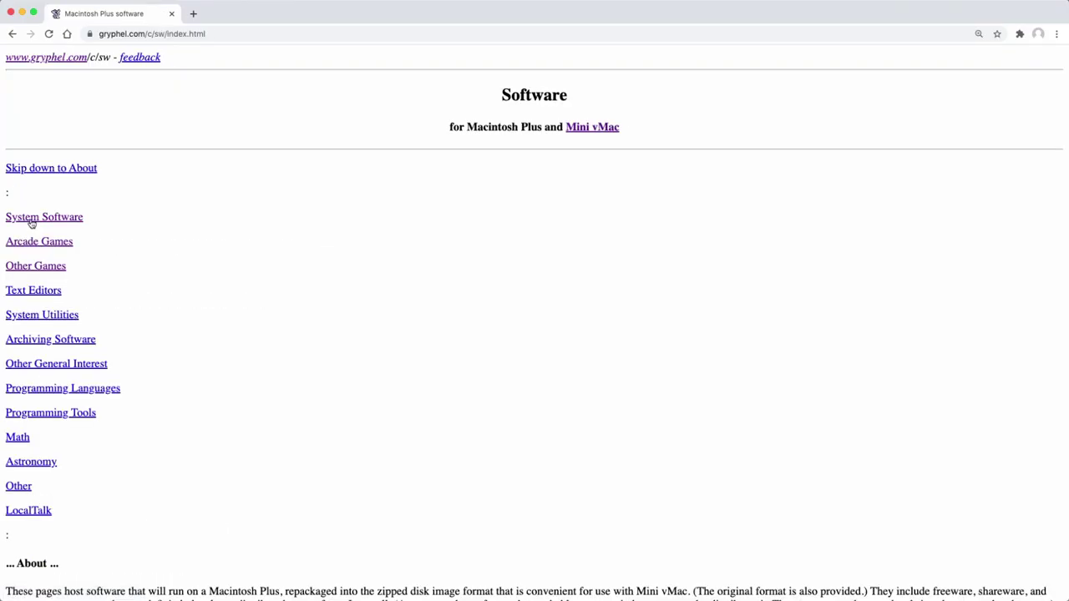
{"action": "left_click", "coordinate": [36, 267]}
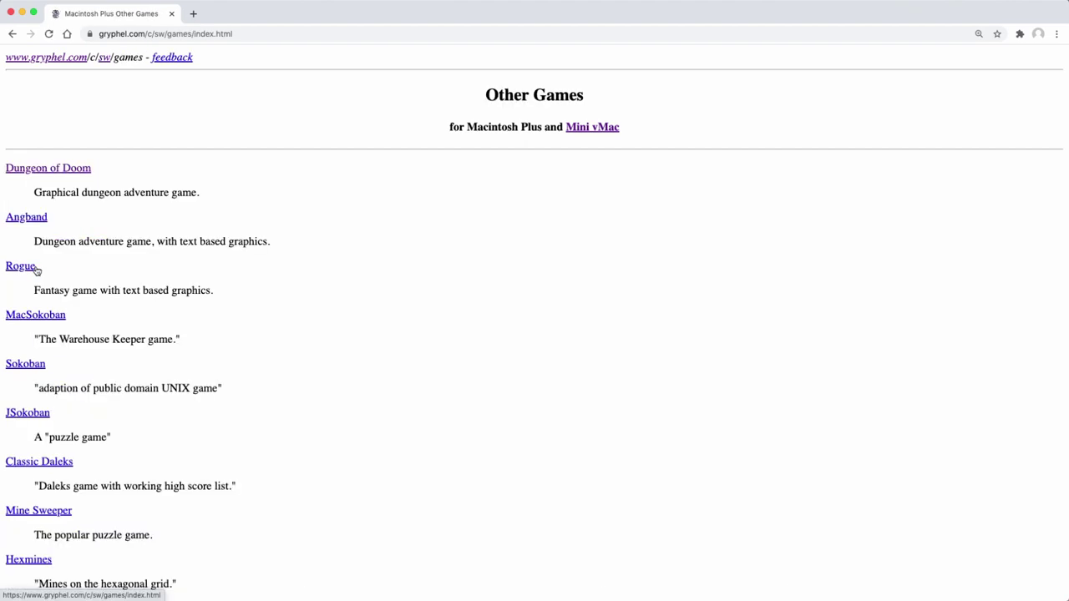
{"action": "left_click", "coordinate": [58, 168]}
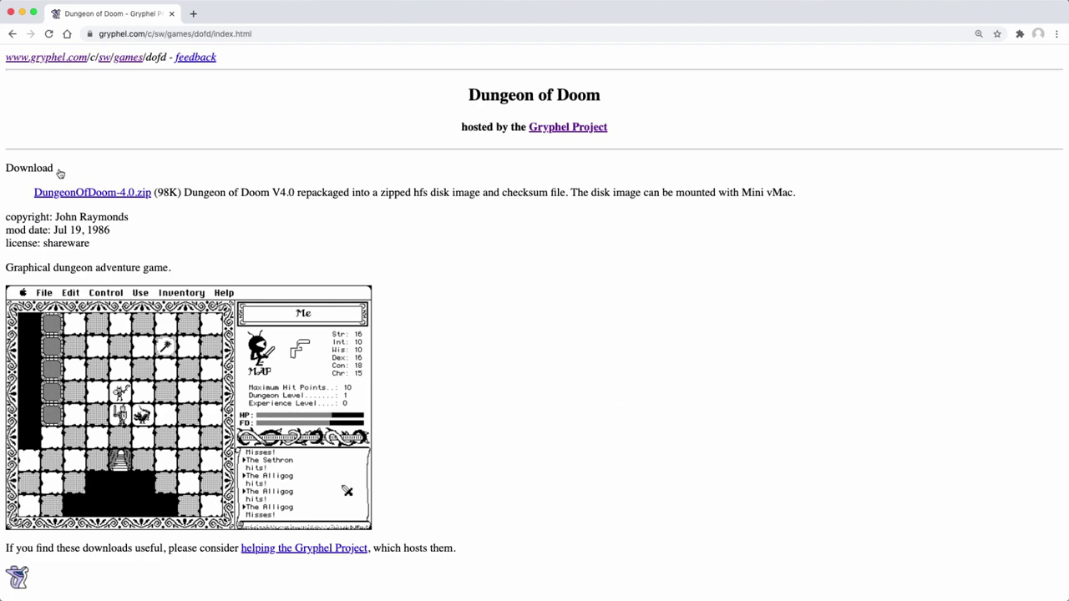
{"action": "left_click", "coordinate": [88, 194]}
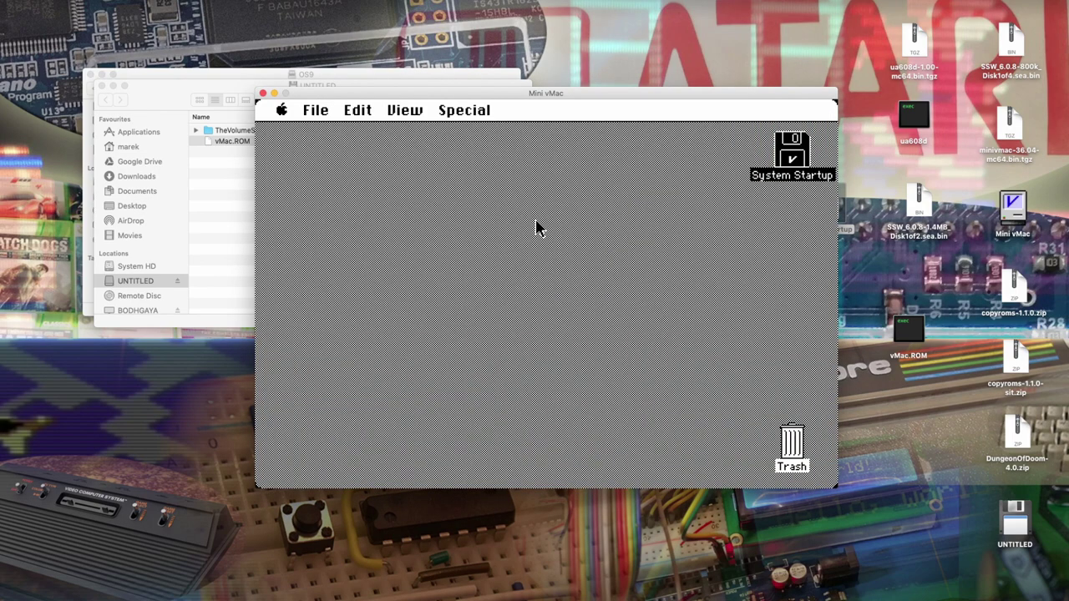
Step: Unzip the Dungeon of Doom archive and open the extracted DungeonOfDoom-4.0 folder
{"action": "left_click", "coordinate": [1027, 437]}
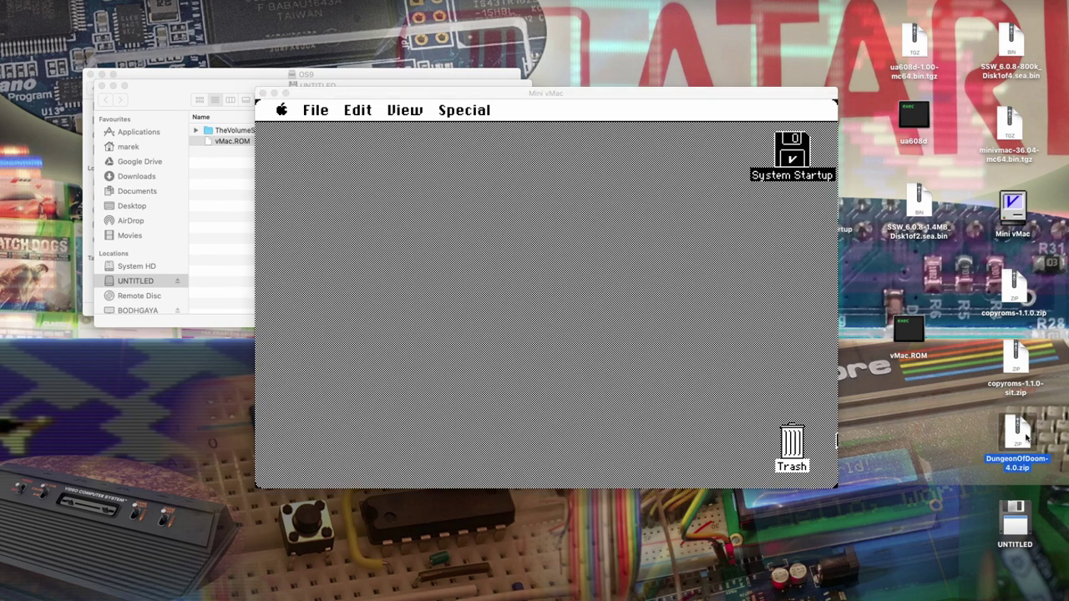
{"action": "double_click", "coordinate": [1027, 437]}
{"action": "left_click_drag", "start_coordinate": [1028, 437], "coordinate": [966, 422]}
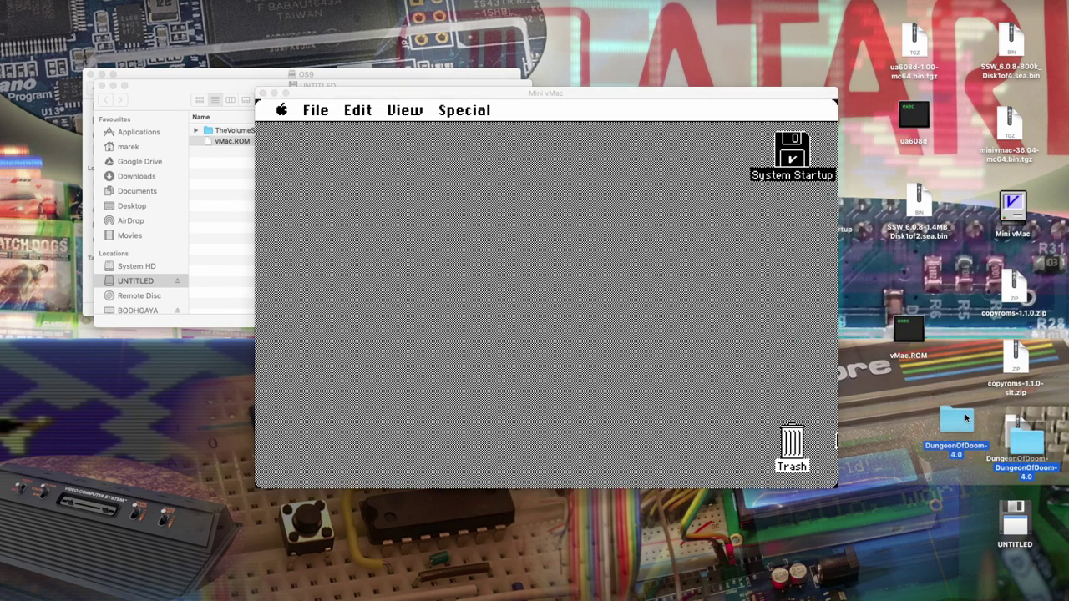
{"action": "double_click", "coordinate": [965, 422]}
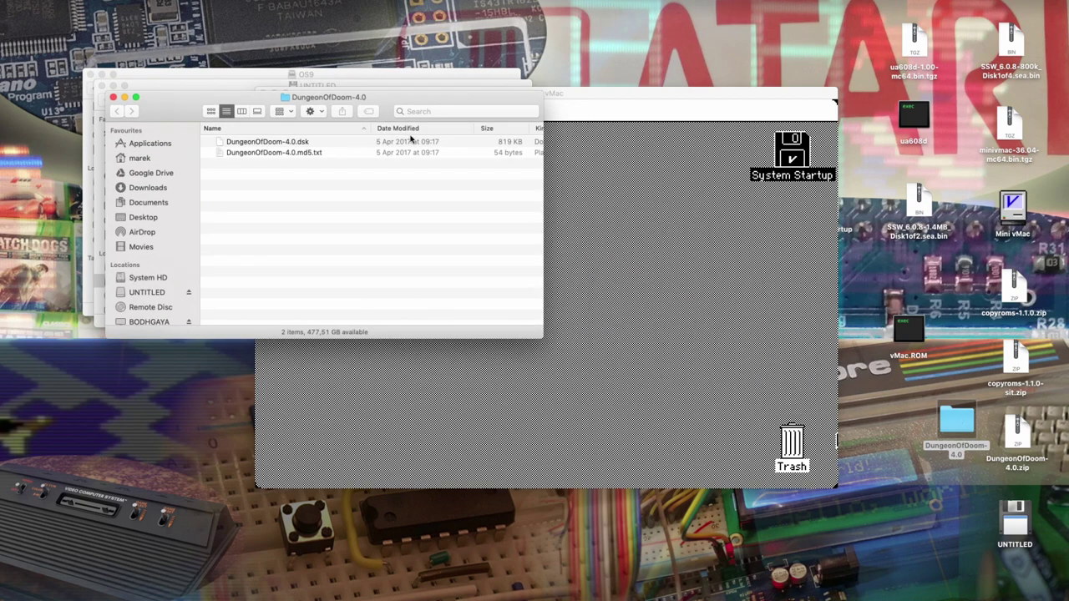
Step: Mount DungeonOfDoom-4.0.dsk in Mini vMac by dragging it onto the emulator
{"action": "left_click_drag", "start_coordinate": [362, 100], "coordinate": [902, 355]}
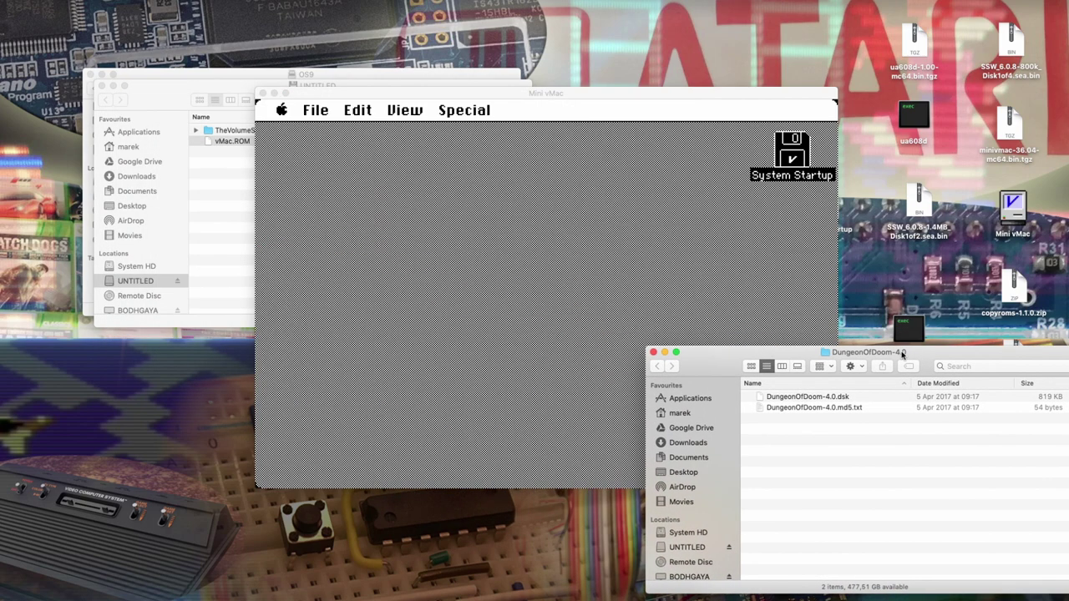
{"action": "left_click", "coordinate": [828, 400]}
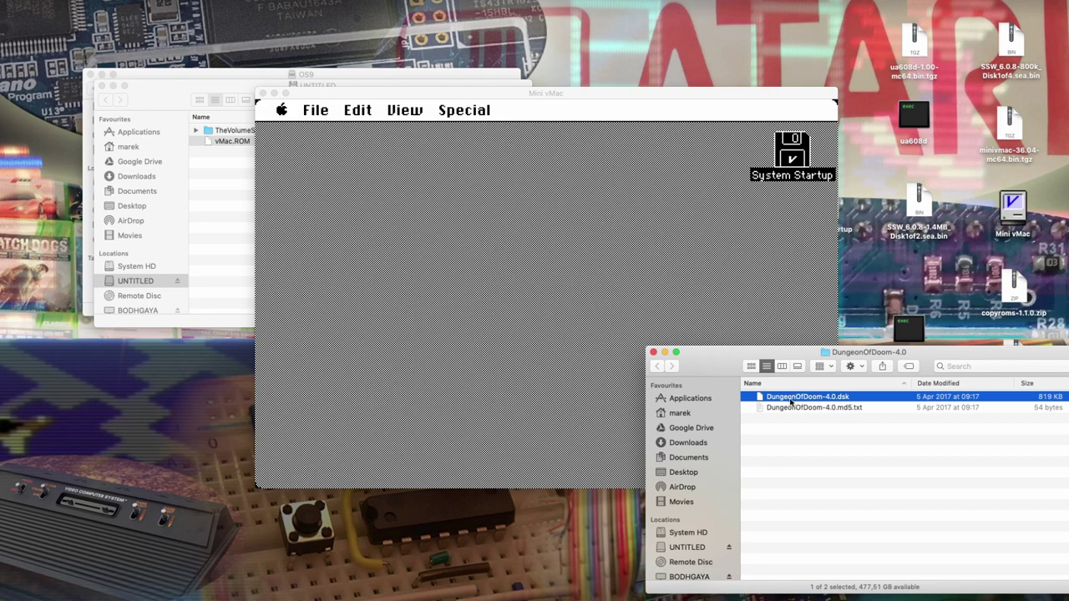
{"action": "left_click_drag", "start_coordinate": [790, 402], "coordinate": [534, 281]}
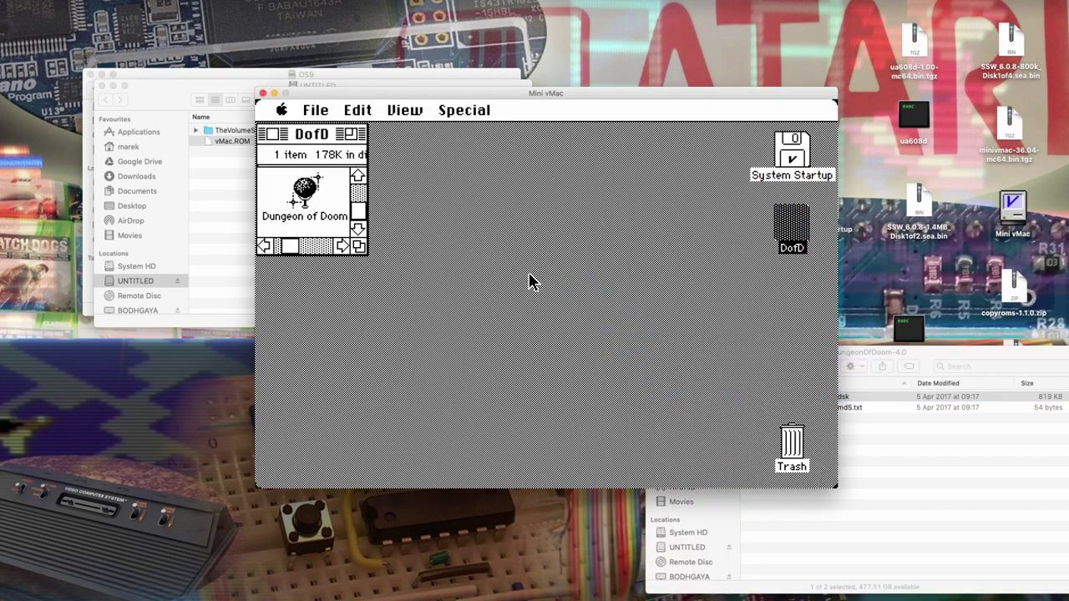
Step: Launch Dungeon of Doom and create a new Knight named 'ez', saved as Game File
{"action": "double_click", "coordinate": [301, 194]}
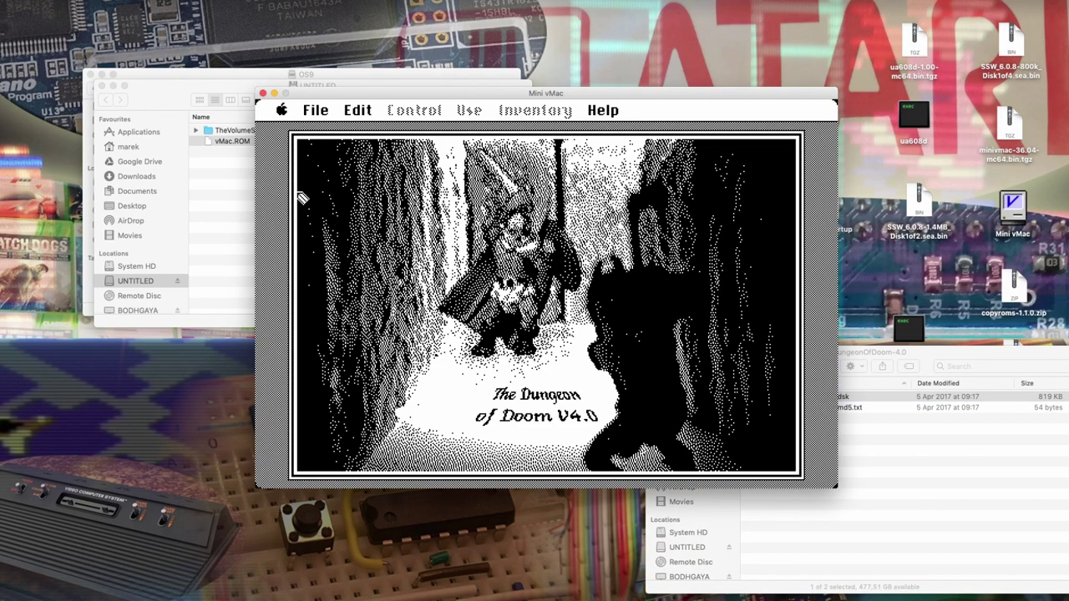
{"action": "left_click", "coordinate": [518, 286]}
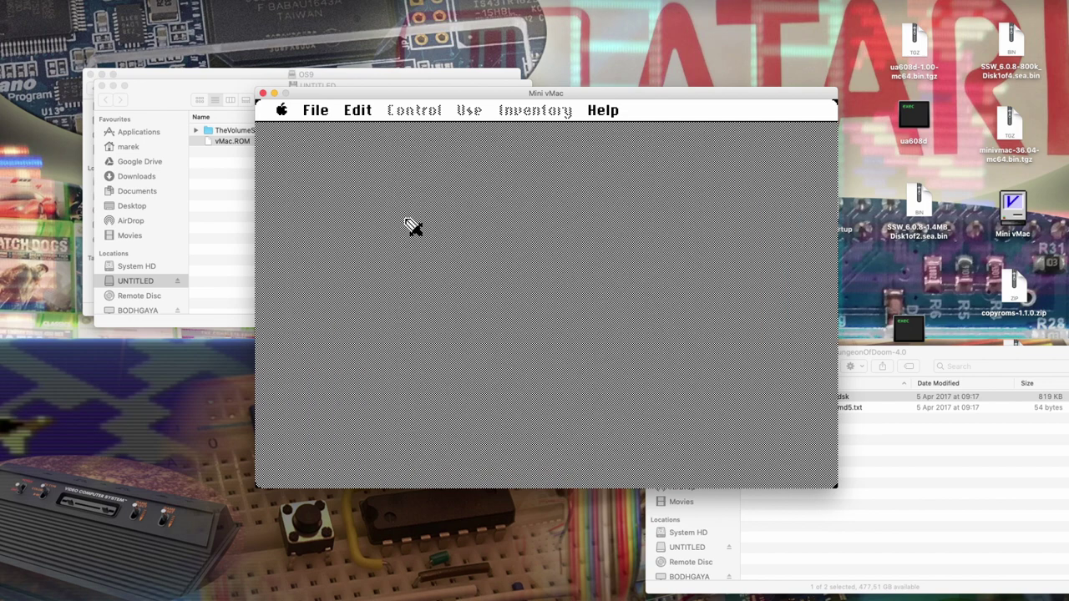
{"action": "left_click_drag", "start_coordinate": [328, 118], "coordinate": [322, 134]}
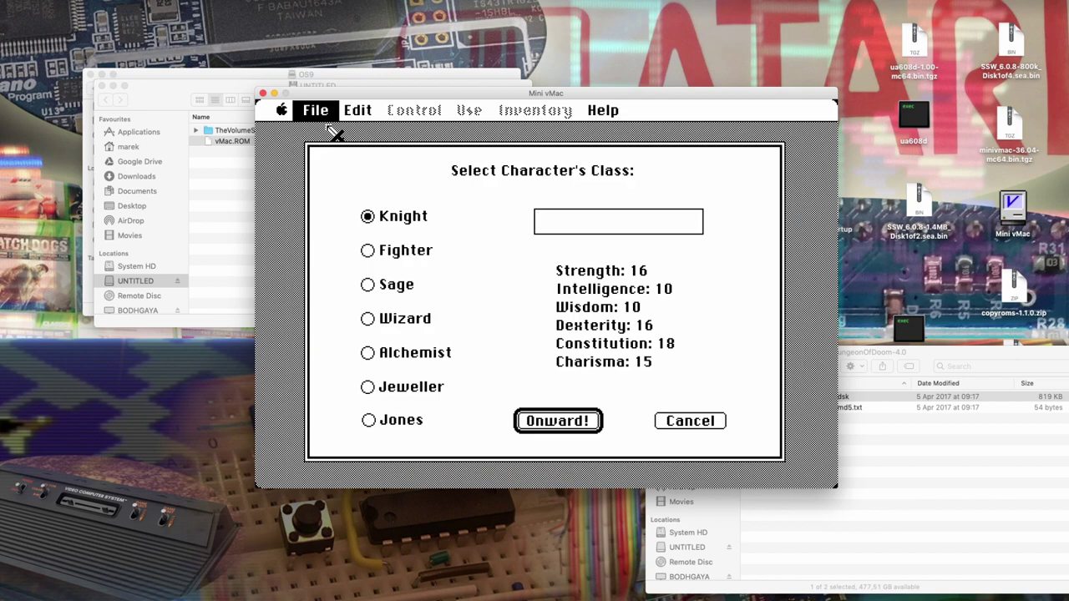
{"action": "type", "text": "ez"}
{"action": "left_click", "coordinate": [562, 422]}
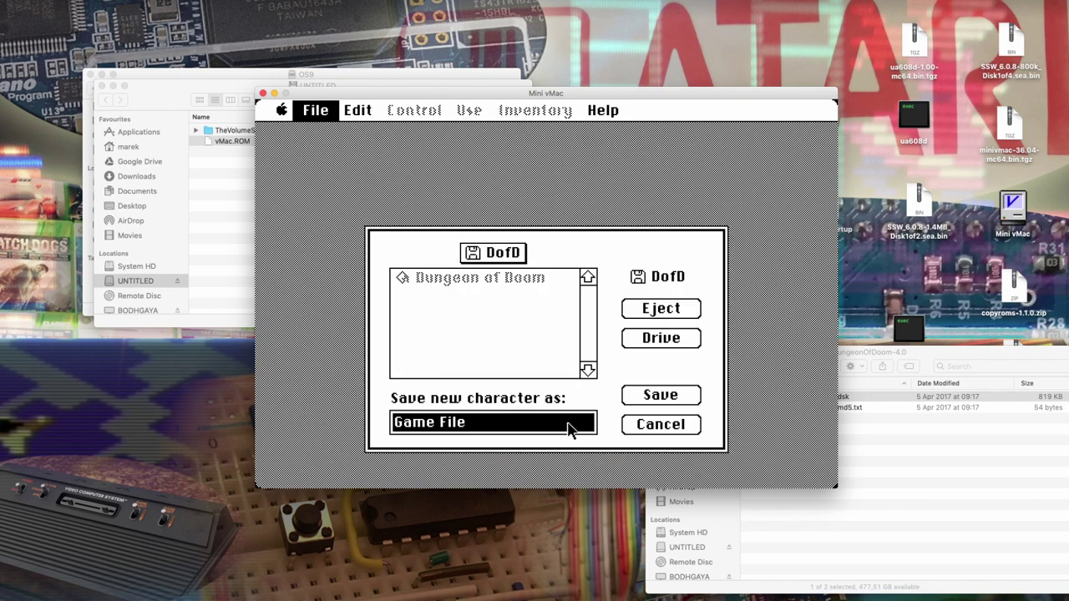
{"action": "left_click", "coordinate": [674, 398]}
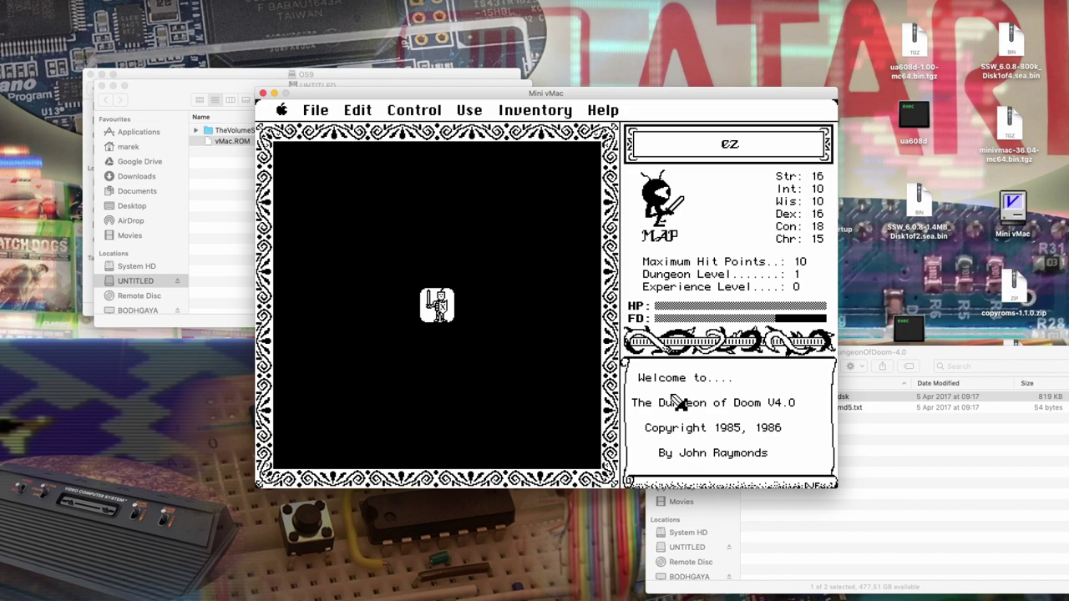
Step: Look through the game's menus, then move the hero one square up-left
{"action": "left_click", "coordinate": [321, 110]}
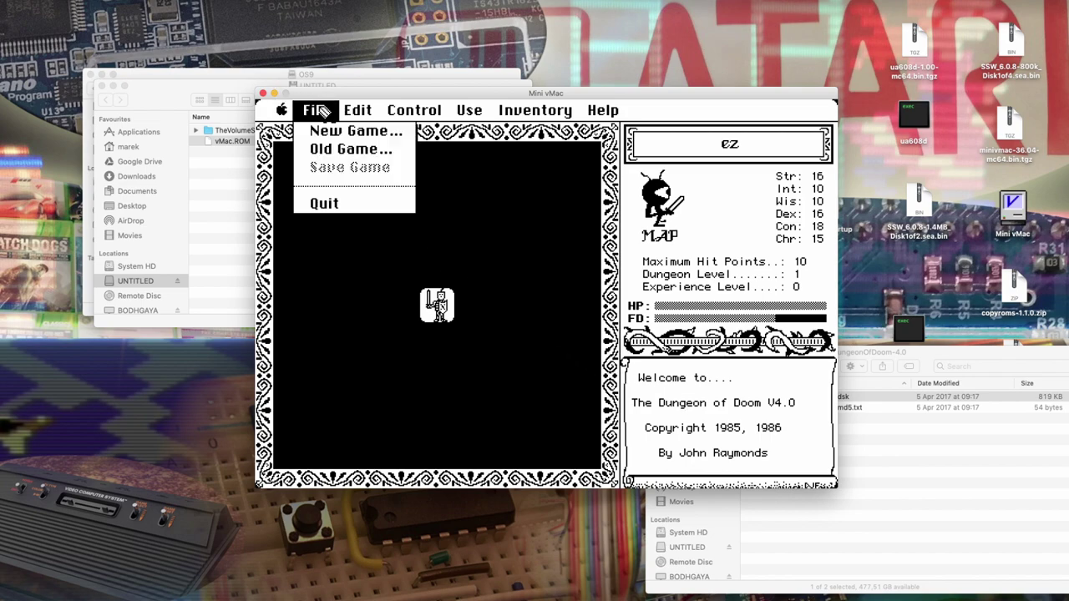
{"action": "left_click_drag", "start_coordinate": [322, 110], "coordinate": [501, 311]}
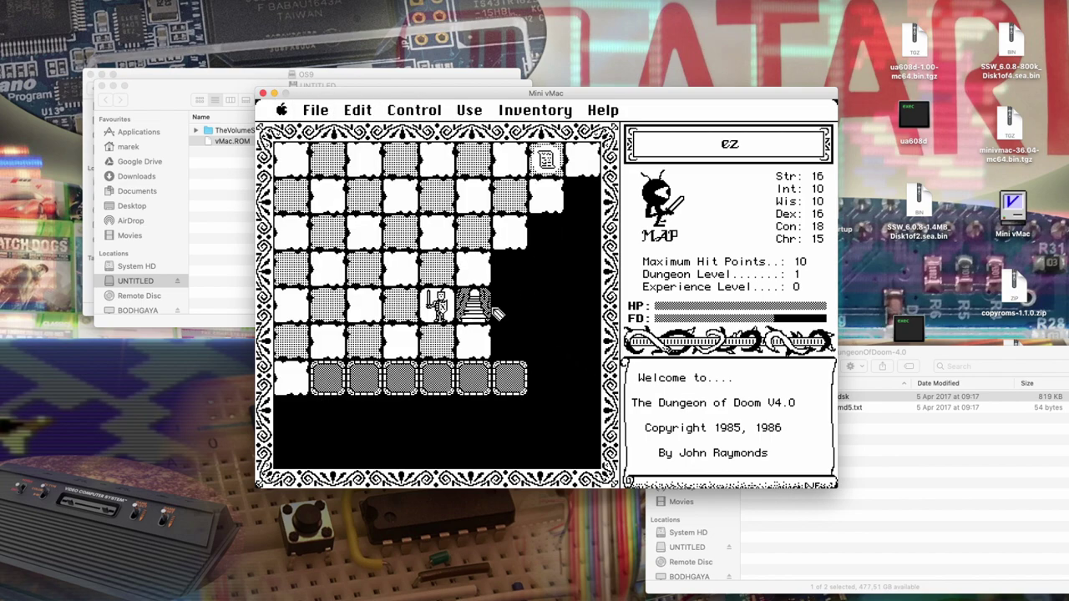
{"action": "left_click", "coordinate": [423, 287]}
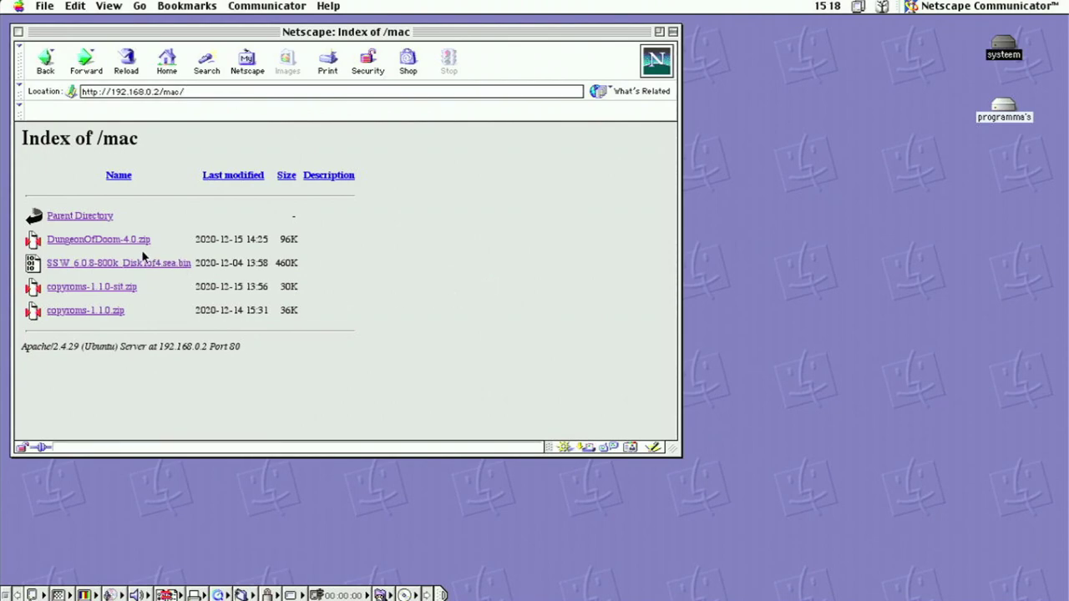
Step: Download DungeonOfDoom-4.0.zip from the local server and open the unpacked DungeonOfDoom-4.0 folder
{"action": "left_click", "coordinate": [126, 240]}
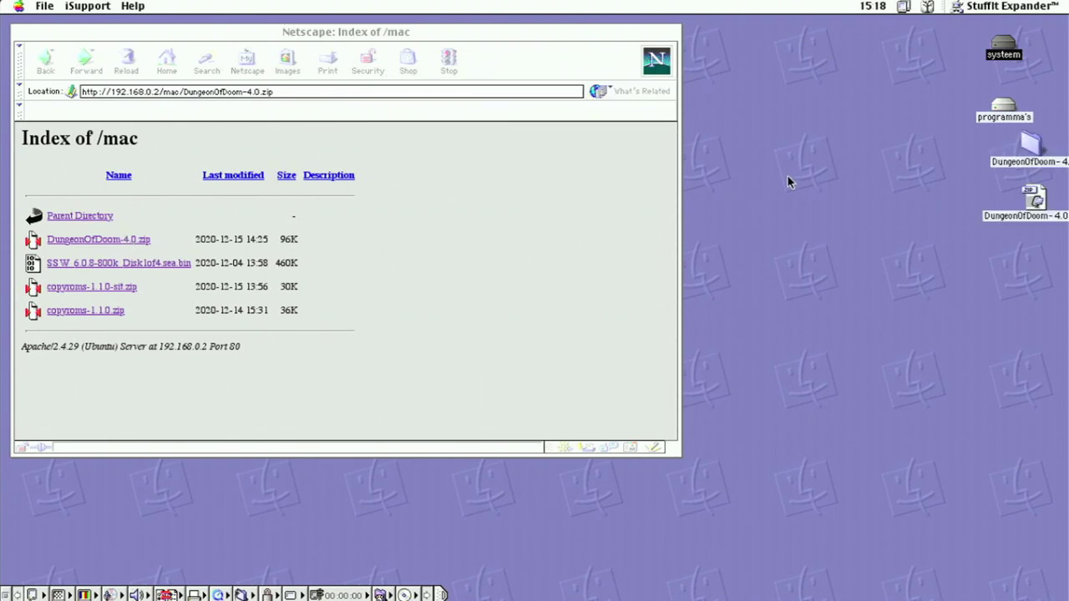
{"action": "left_click", "coordinate": [1039, 151]}
{"action": "double_click", "coordinate": [1039, 150]}
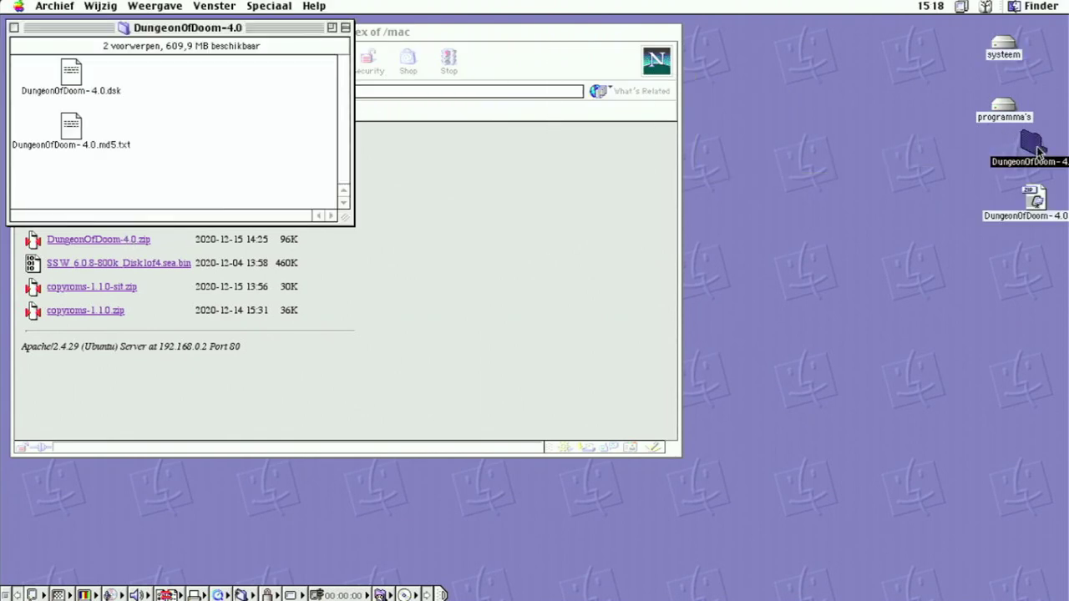
Step: Select DungeonOfDoom-4.0.dsk, then launch Toast Titanium 5.2 from the systeem disk
{"action": "left_click", "coordinate": [73, 76]}
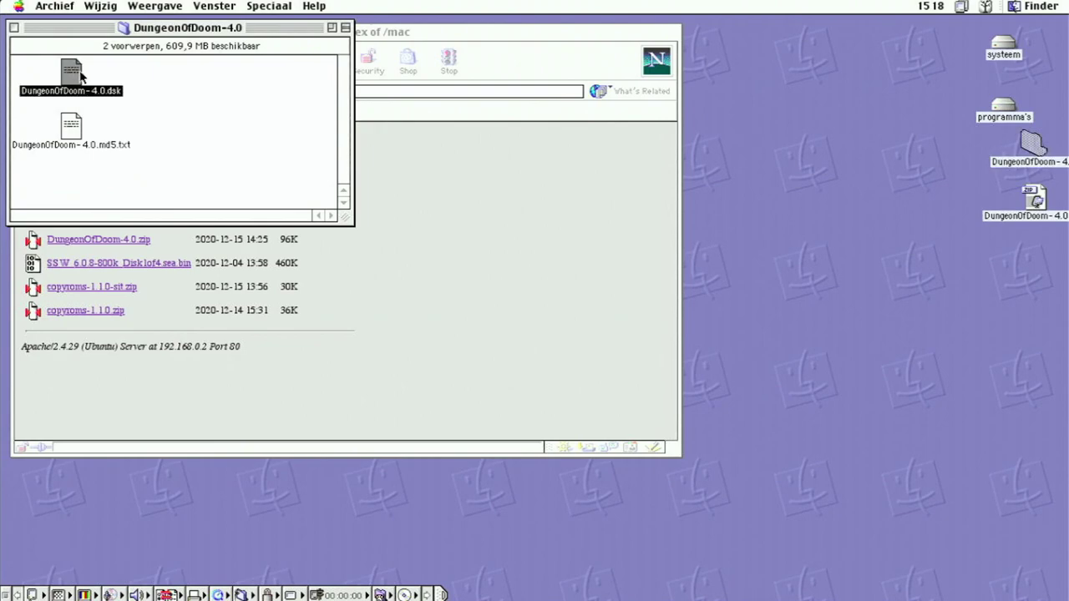
{"action": "double_click", "coordinate": [1005, 46]}
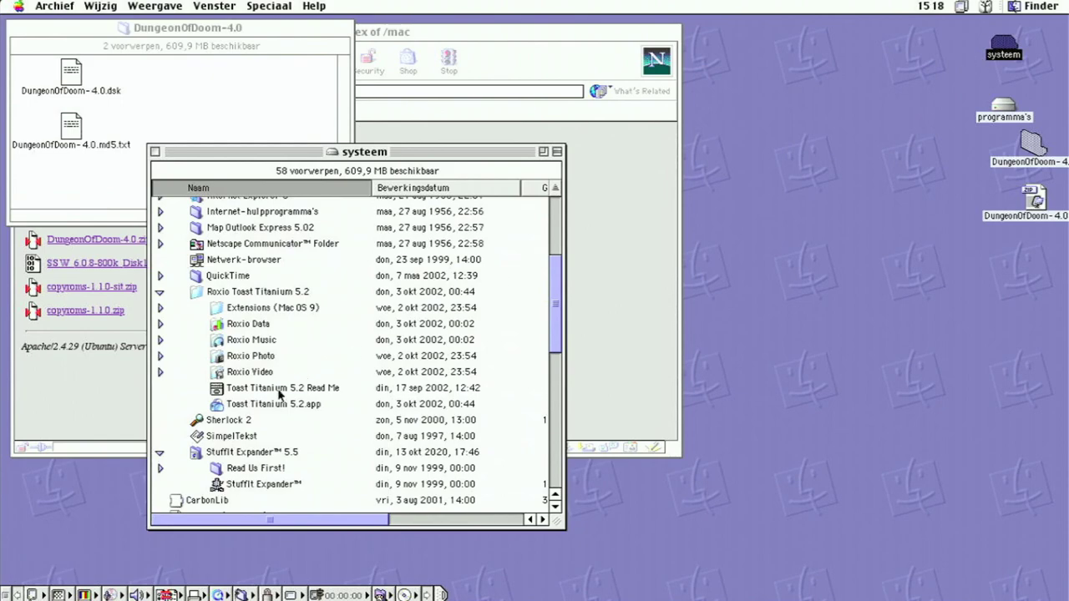
{"action": "double_click", "coordinate": [275, 406]}
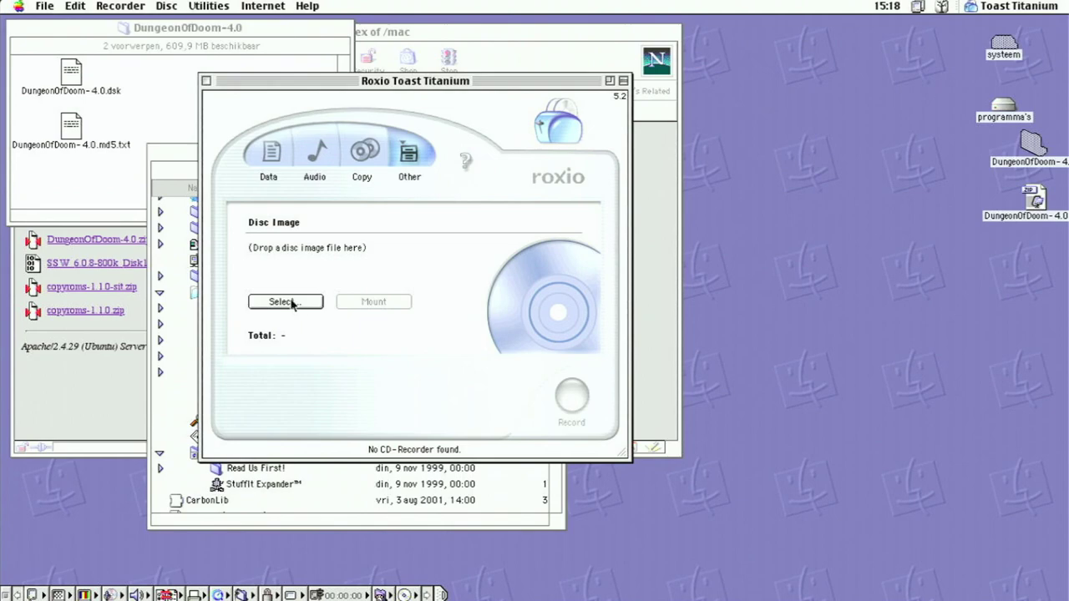
Step: Load DungeonOfDoom-4.0.dsk as Toast's disc image, mount it, and return to the Finder
{"action": "left_click", "coordinate": [287, 302]}
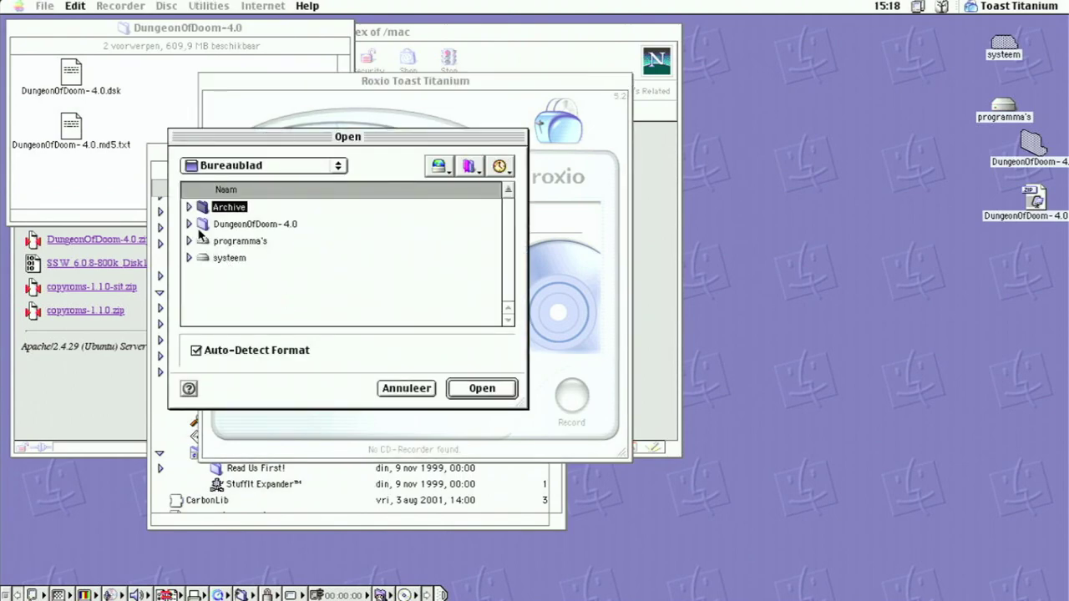
{"action": "left_click", "coordinate": [189, 224]}
{"action": "double_click", "coordinate": [245, 240]}
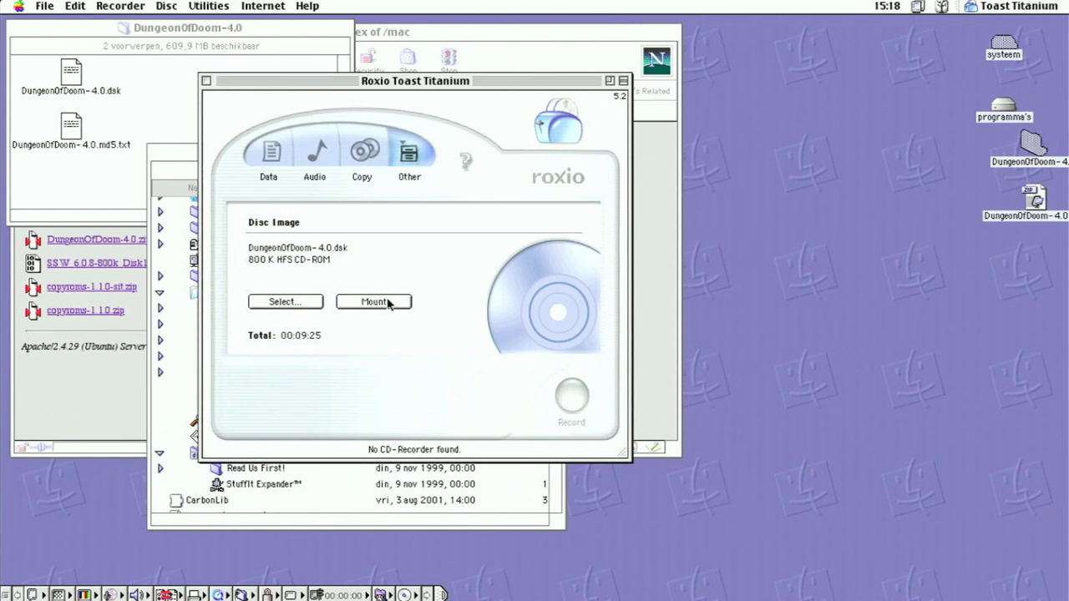
{"action": "left_click", "coordinate": [374, 303]}
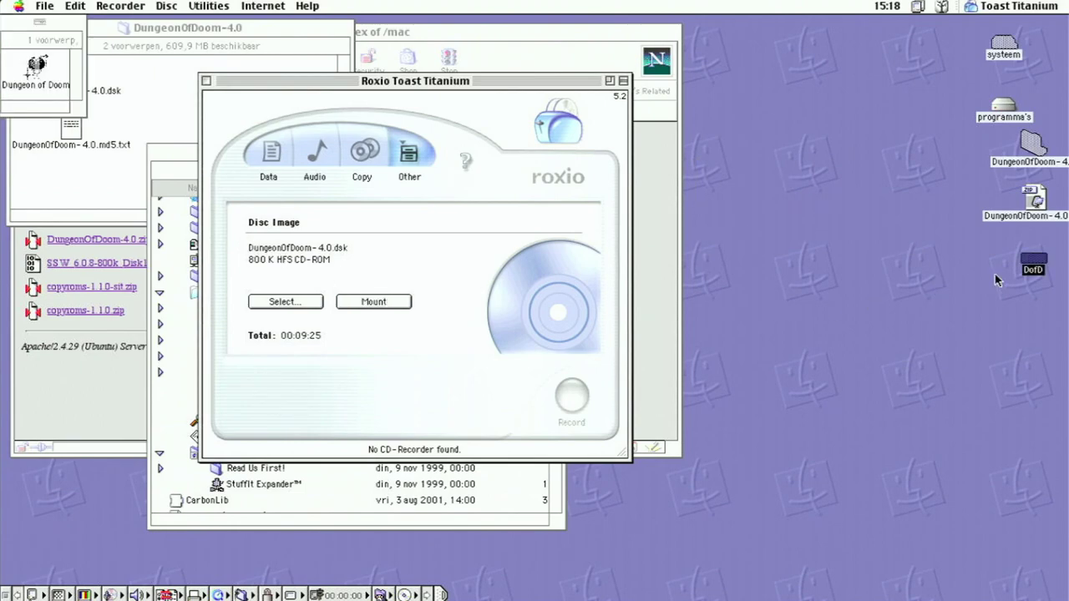
{"action": "left_click", "coordinate": [1036, 266]}
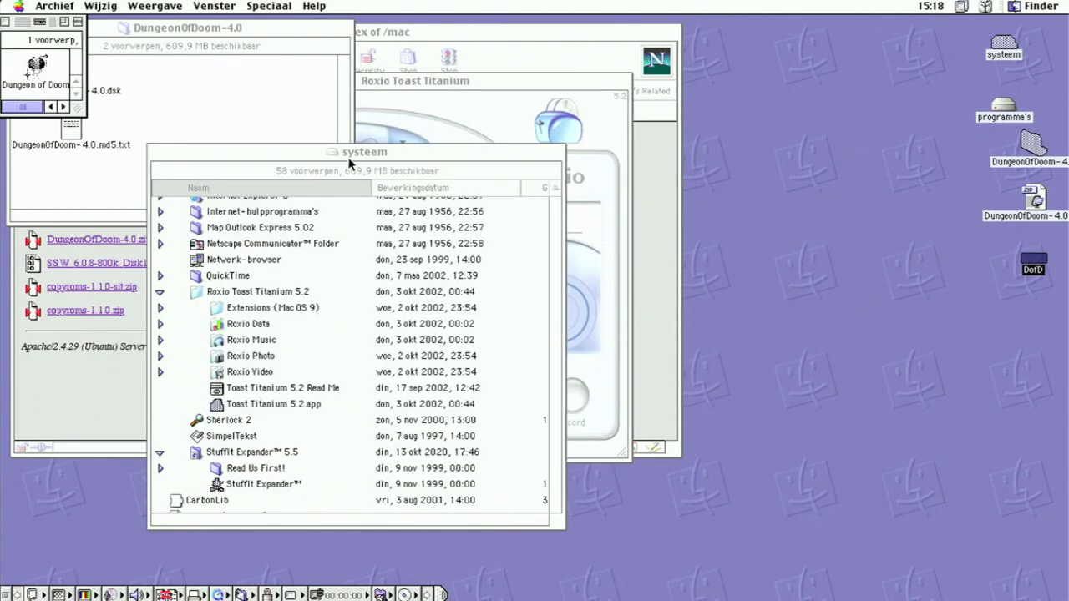
Step: Reposition and enlarge the DofD window, then copy the DofD disk onto the Untitled floppy
{"action": "left_click_drag", "start_coordinate": [18, 23], "coordinate": [198, 57]}
{"action": "left_click_drag", "start_coordinate": [262, 148], "coordinate": [427, 215]}
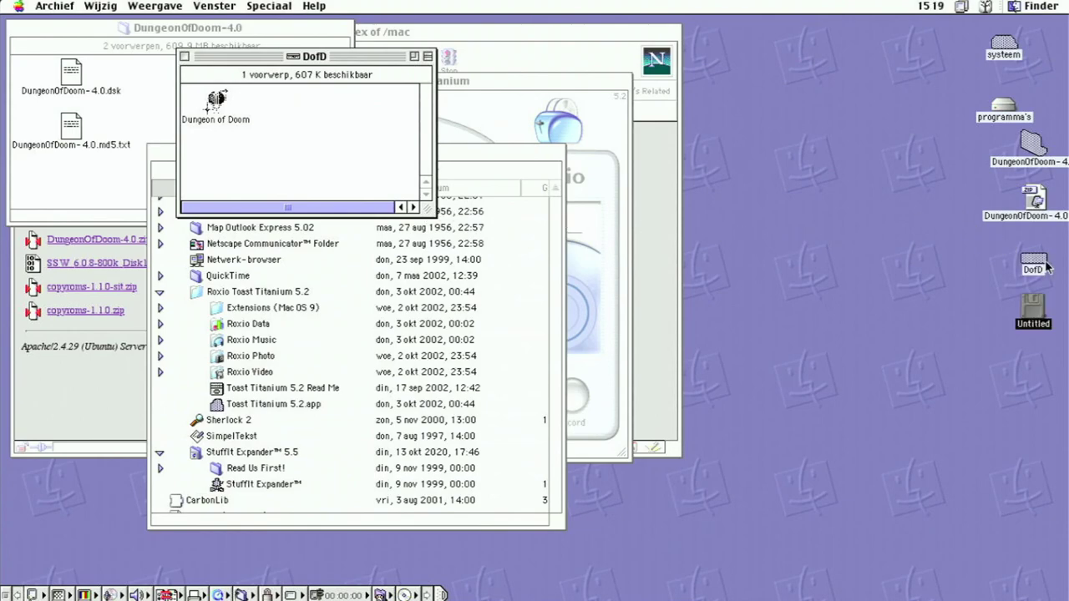
{"action": "left_click_drag", "start_coordinate": [1042, 263], "coordinate": [1036, 314]}
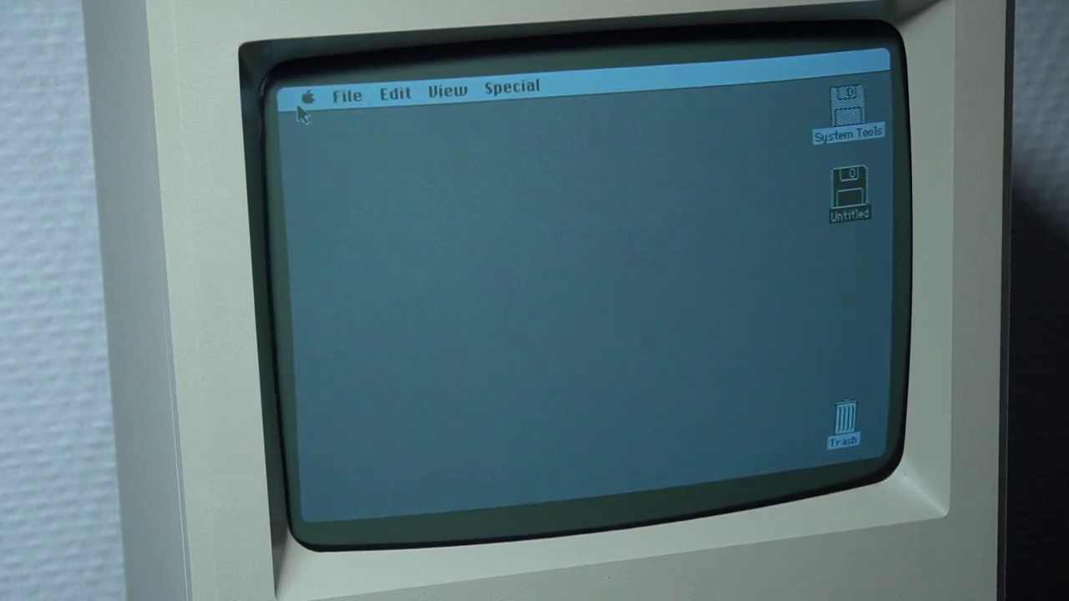
Step: Launch Dungeon of Doom from the Untitled floppy, start a new game, choose a class, and save to the game disk
{"action": "double_click", "coordinate": [851, 198]}
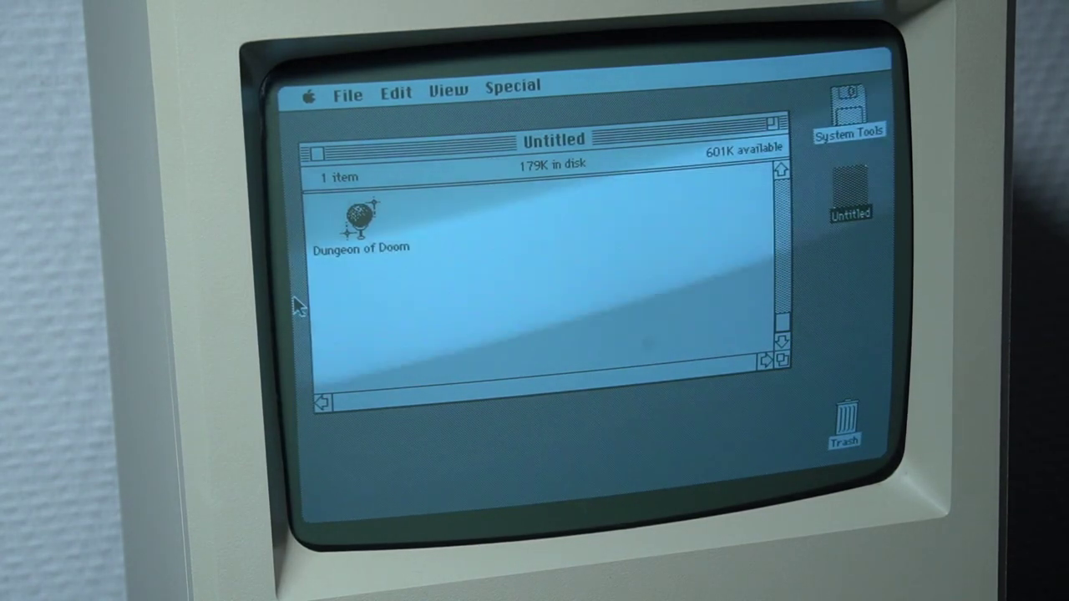
{"action": "double_click", "coordinate": [361, 219]}
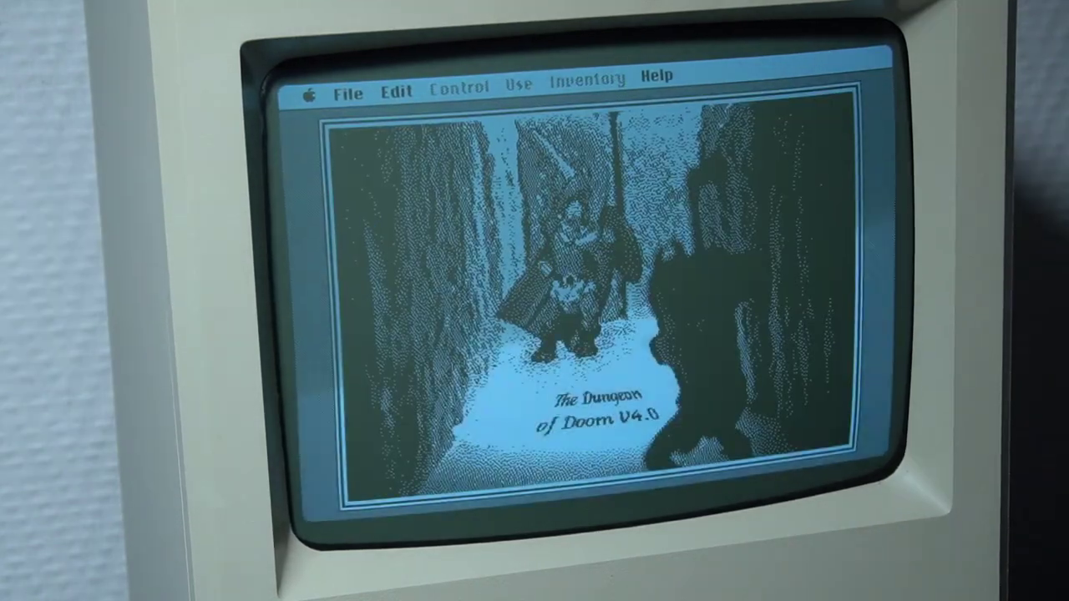
{"action": "left_click_drag", "start_coordinate": [347, 93], "coordinate": [358, 108]}
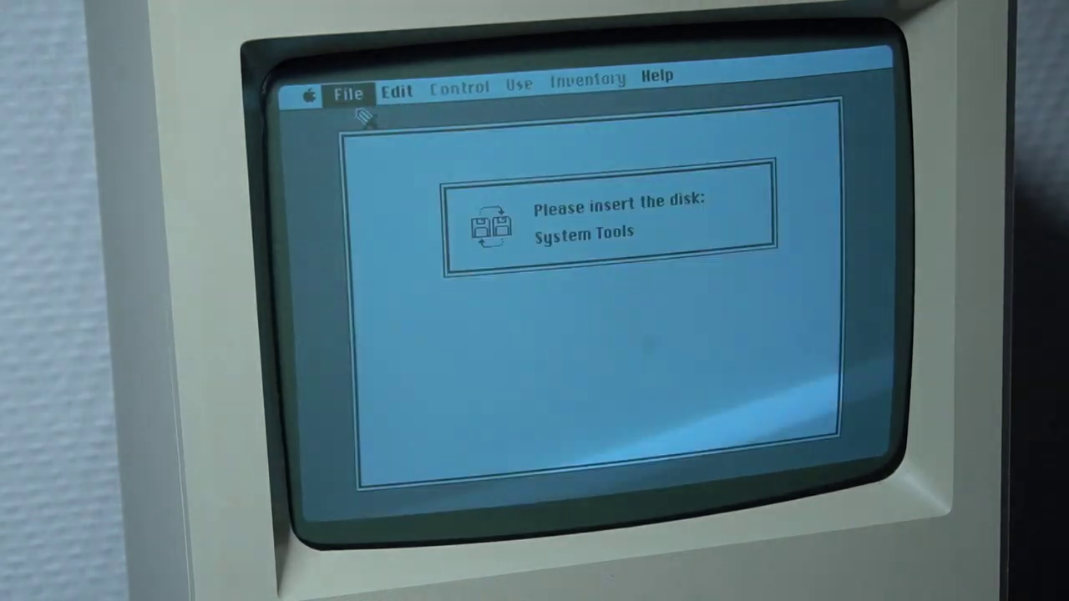
{"action": "left_click", "coordinate": [624, 417]}
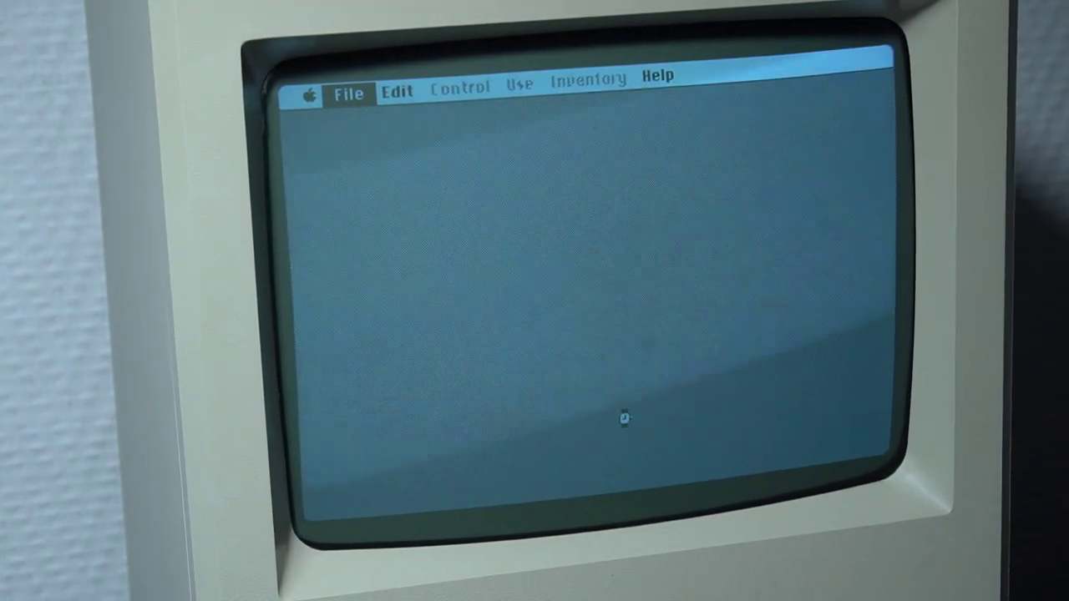
{"action": "left_click", "coordinate": [732, 295]}
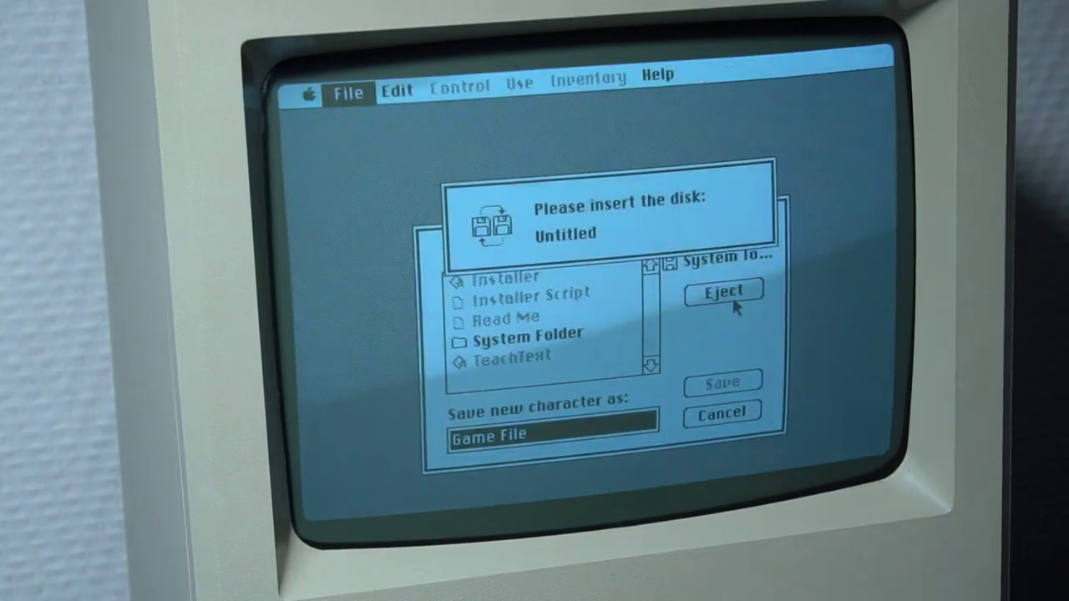
{"action": "key", "text": "Return"}
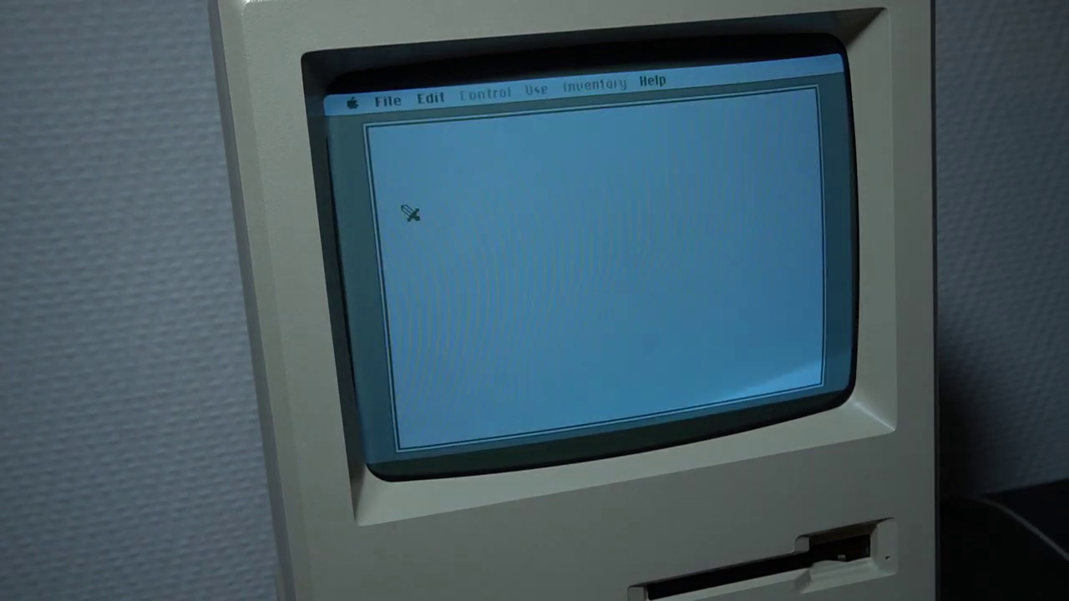
Step: Confirm the character class and save the character as Game File
{"action": "left_click", "coordinate": [621, 368]}
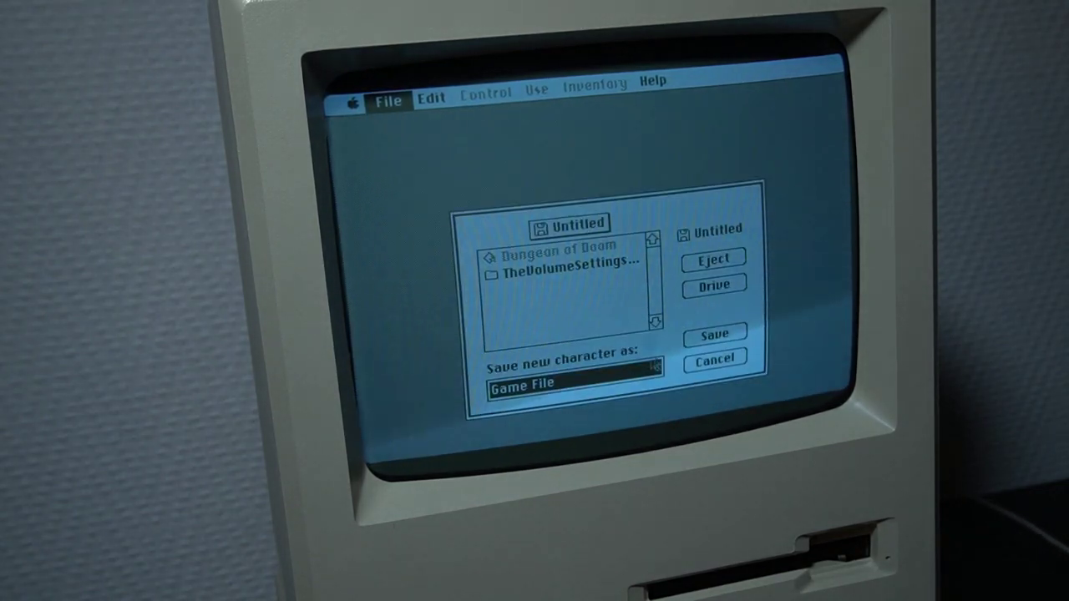
{"action": "key", "text": "Return"}
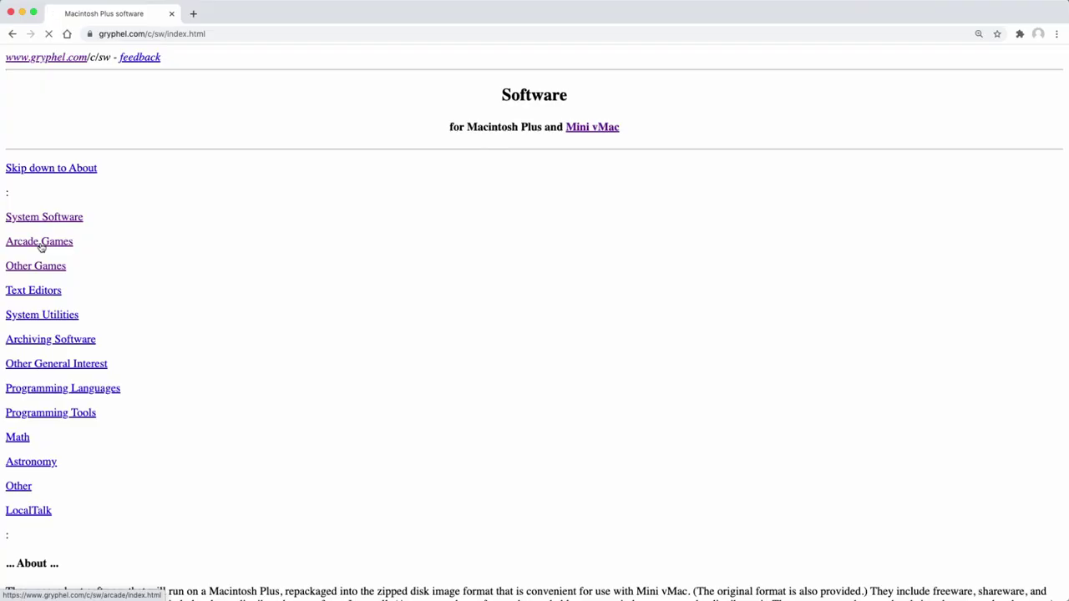
Step: Open the Arcade Games list on gryphel.com and go to the Missile game's page
{"action": "left_click", "coordinate": [40, 244]}
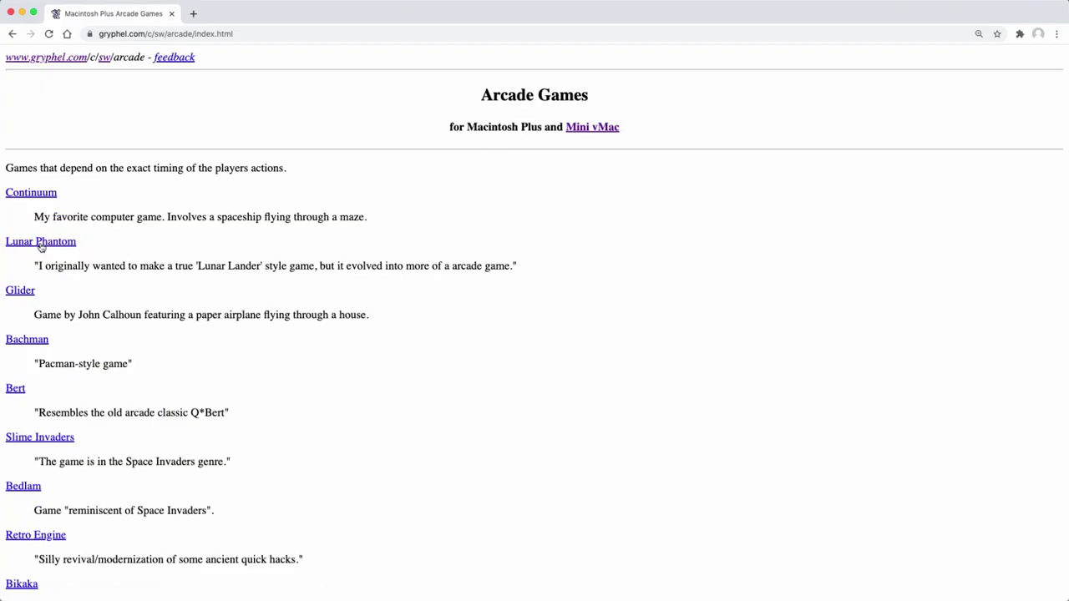
{"action": "scroll", "coordinate": [42, 247], "scroll_direction": "down", "scroll_amount": 5}
{"action": "scroll", "coordinate": [42, 247], "scroll_direction": "down", "scroll_amount": 6}
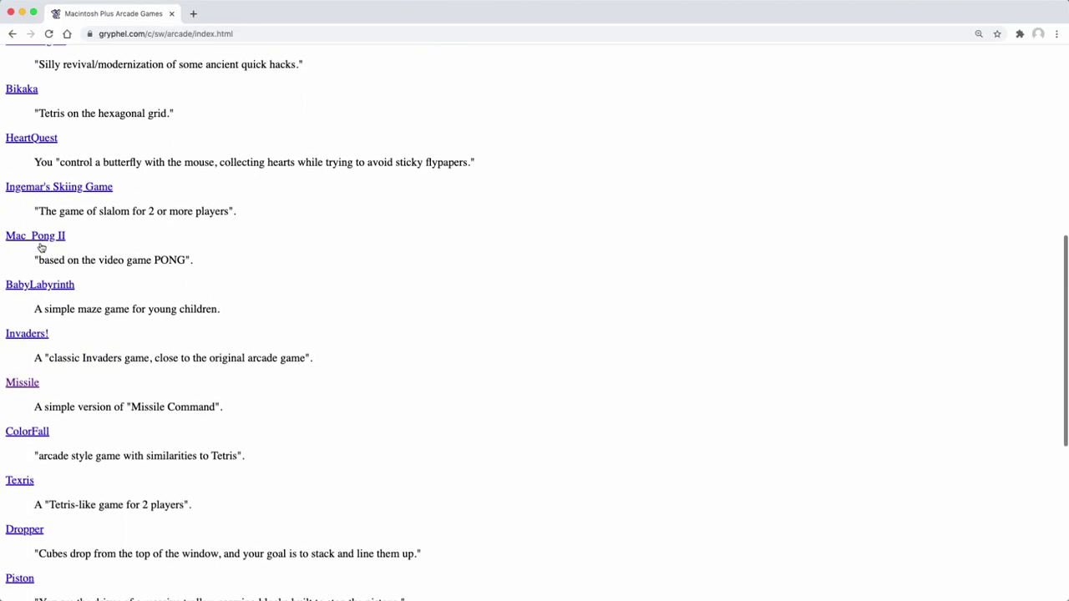
{"action": "left_click", "coordinate": [25, 370]}
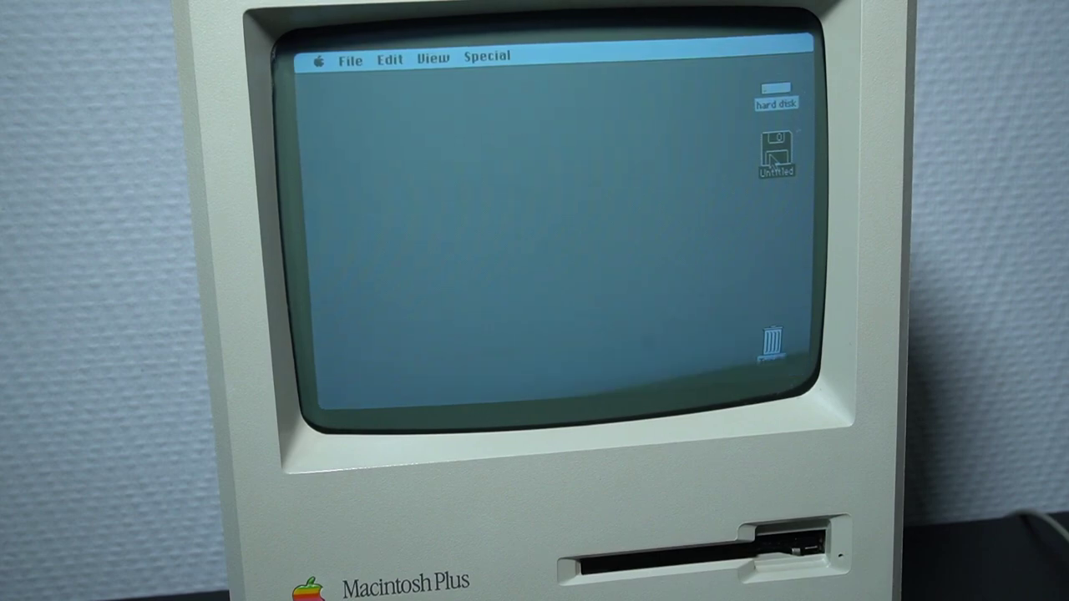
Step: Open the Untitled floppy and fire interceptors at three incoming missiles, reaching score 250
{"action": "double_click", "coordinate": [774, 157]}
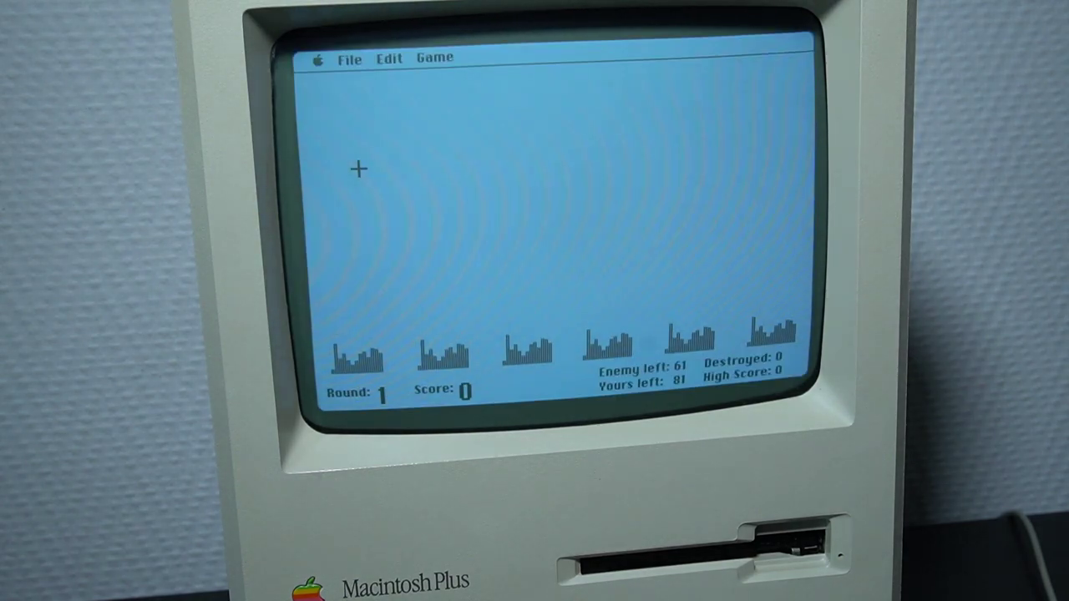
{"action": "left_click", "coordinate": [359, 151]}
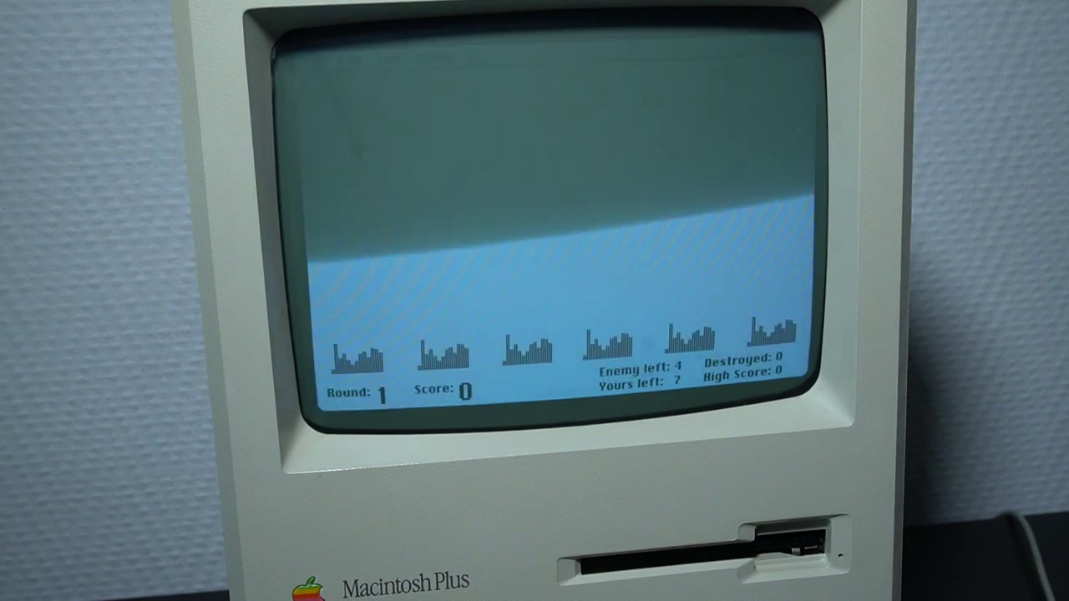
{"action": "left_click", "coordinate": [512, 142]}
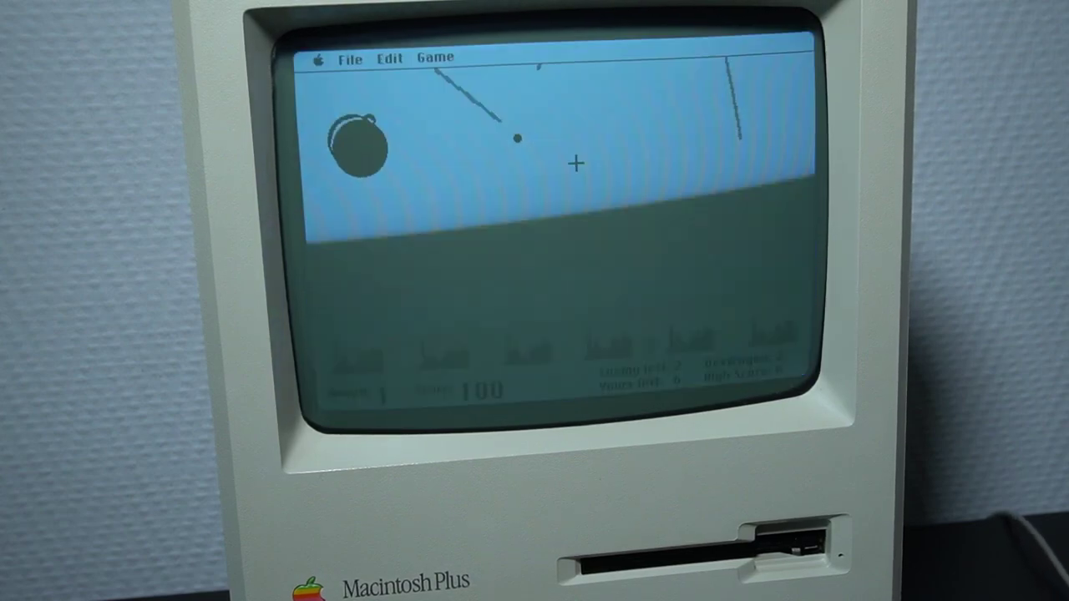
{"action": "left_click", "coordinate": [753, 191]}
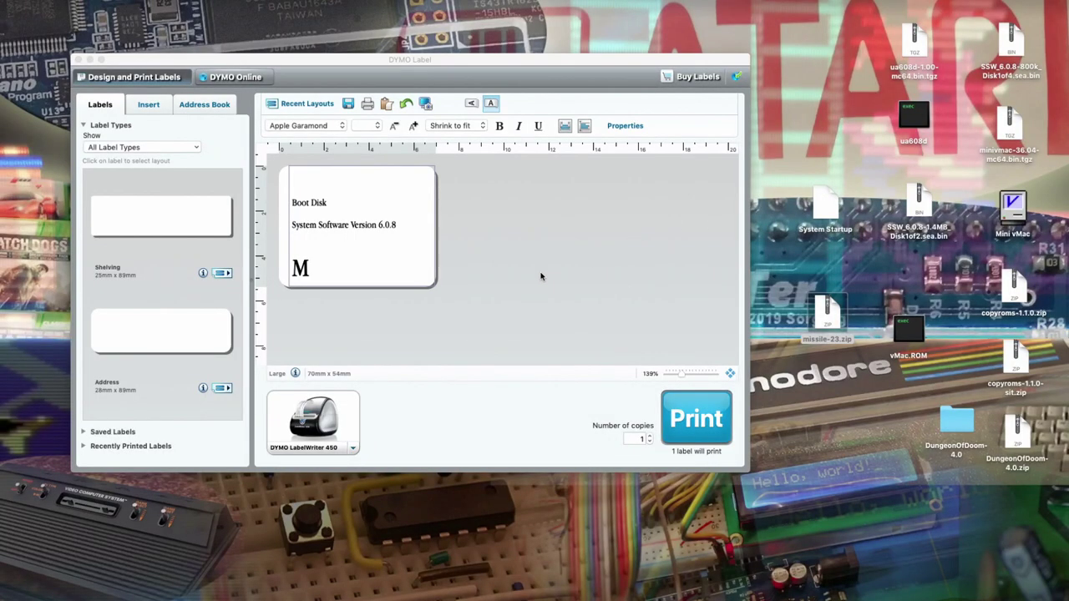
Step: Place the cursor in the label's M text to begin editing it
{"action": "left_click", "coordinate": [540, 277]}
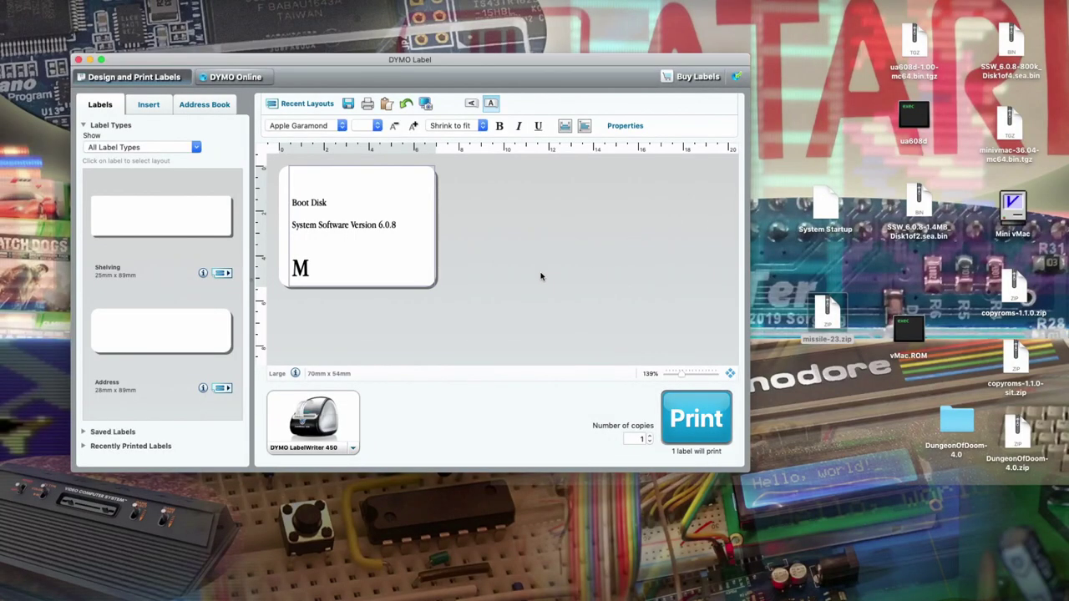